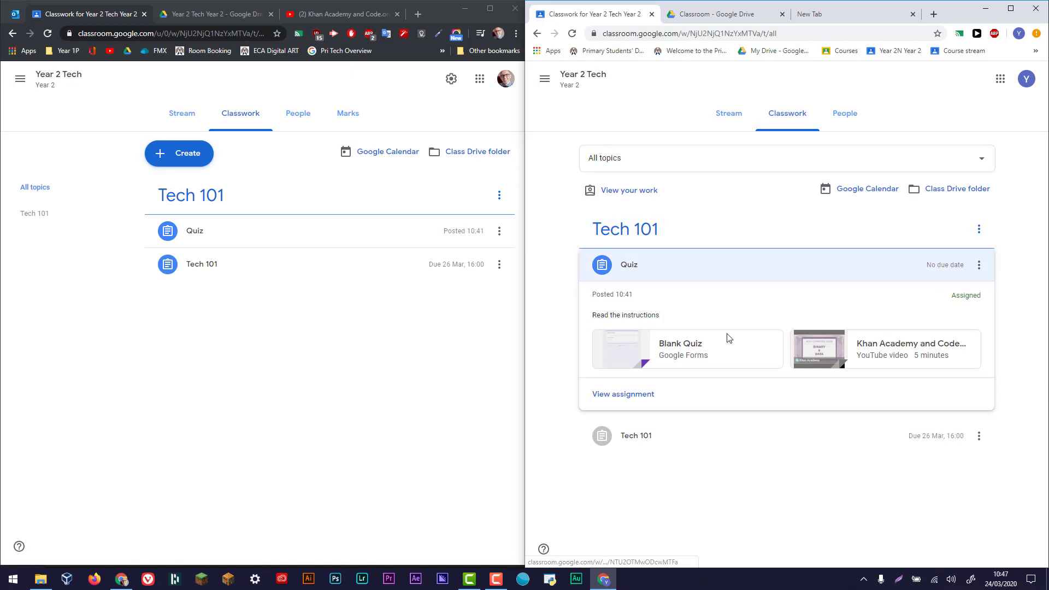
# Step: Create a question for Year 2 Tech titled "What is Binary?" with the instructions "Read the instructions"
pyautogui.click(198, 168)
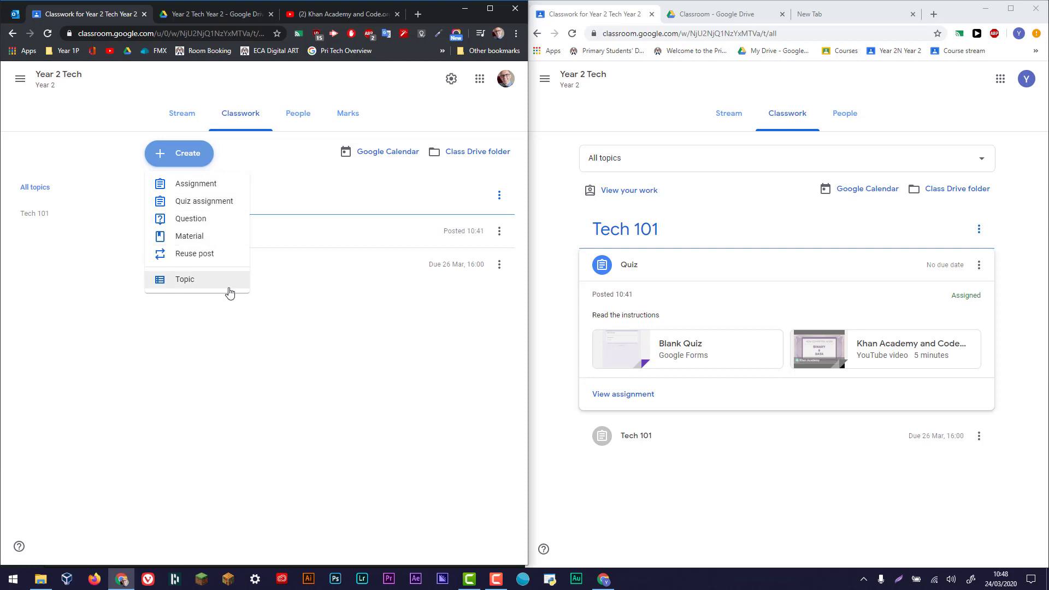
pyautogui.click(191, 226)
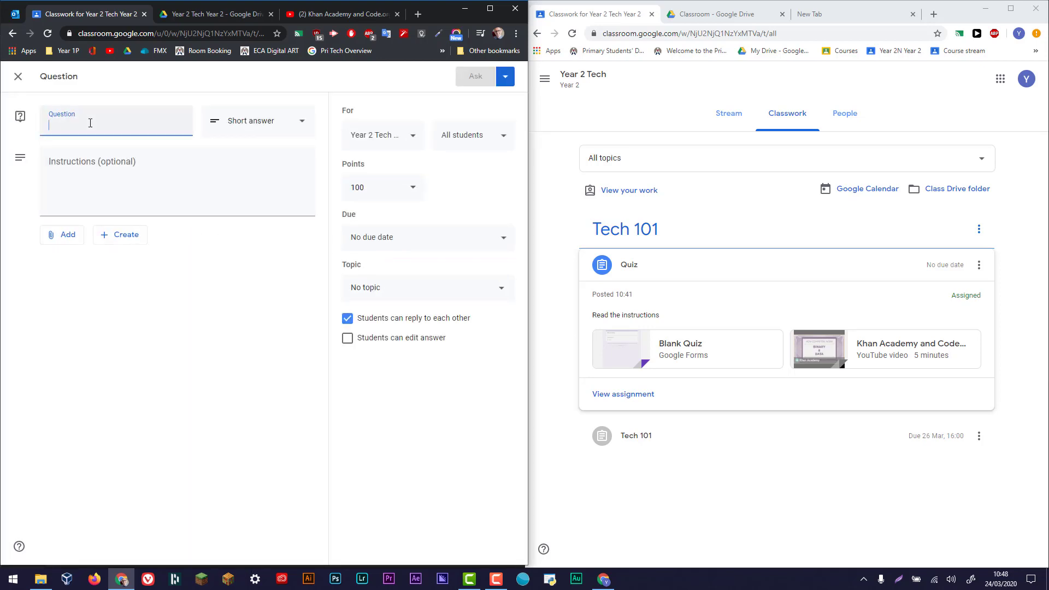
pyautogui.write('What')
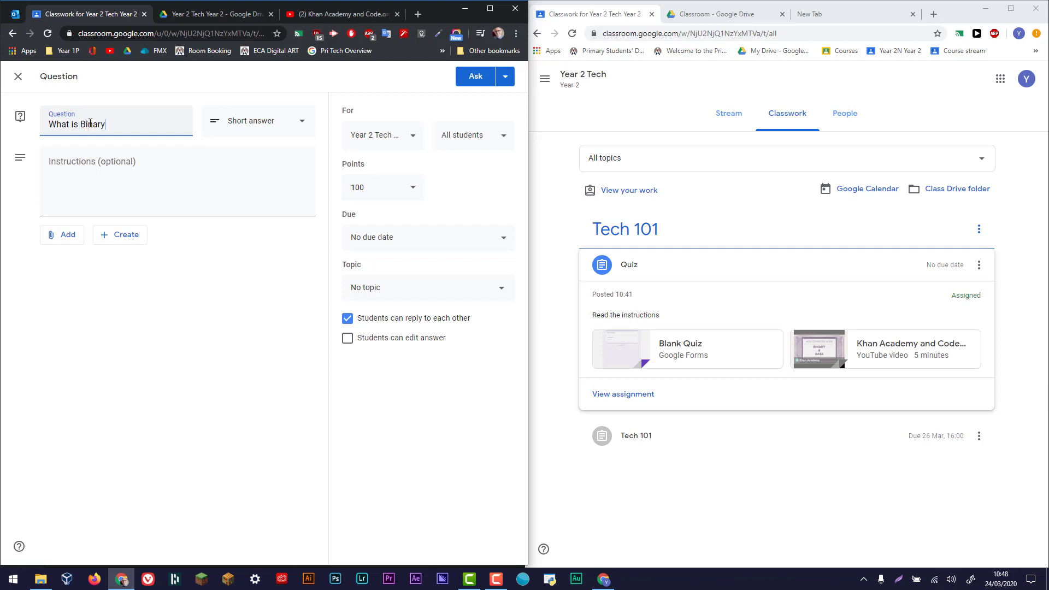
pyautogui.write('is Binary?')
pyautogui.click(178, 163)
pyautogui.write('Read the instructions')
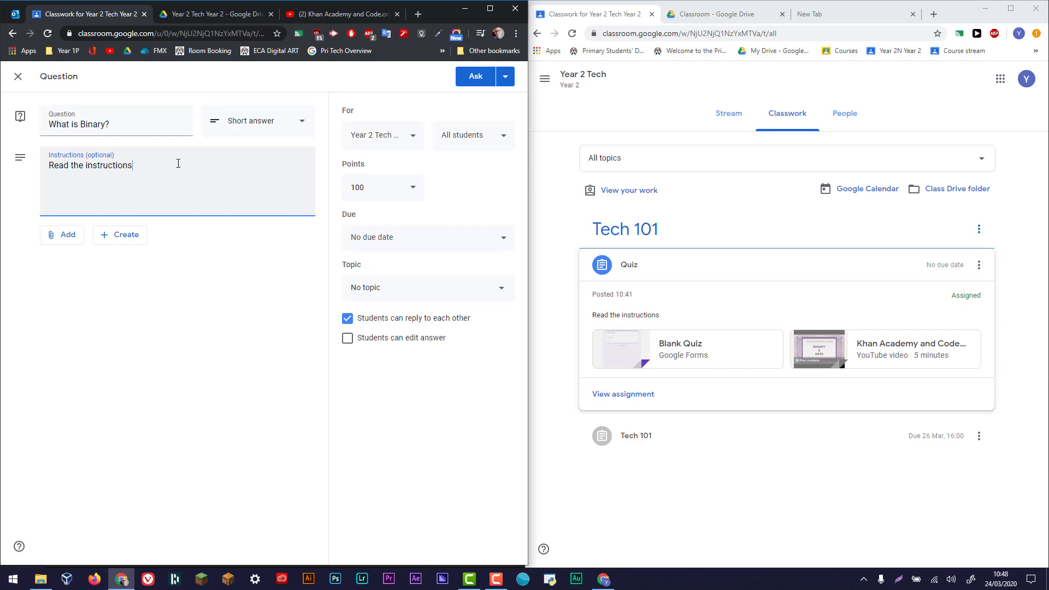
# Step: Search YouTube for "khan academy data" and attach the "Two-way relative frequency tables" video to the question
pyautogui.click(62, 240)
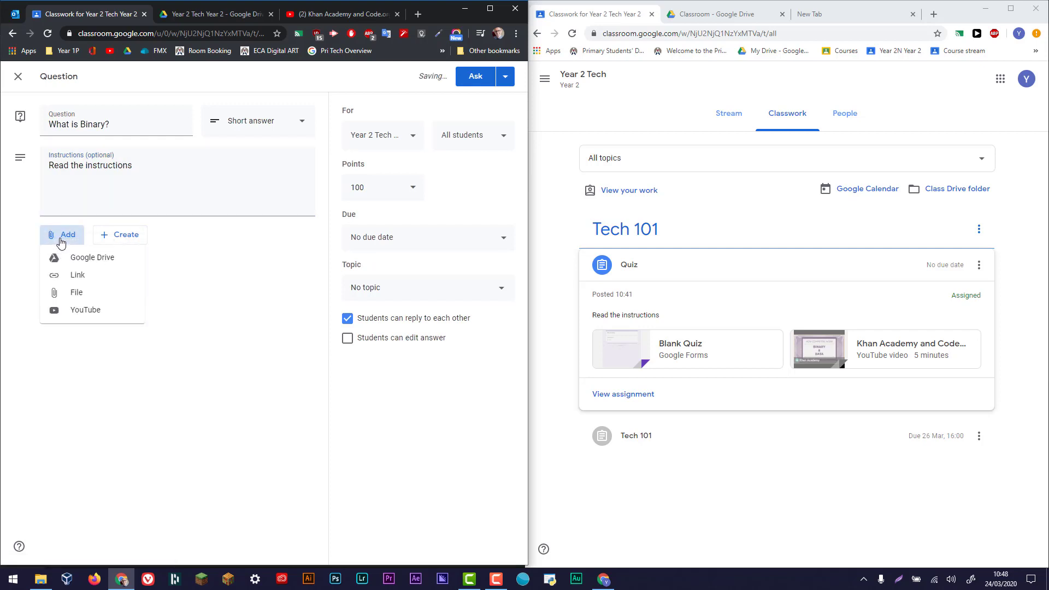
pyautogui.click(103, 311)
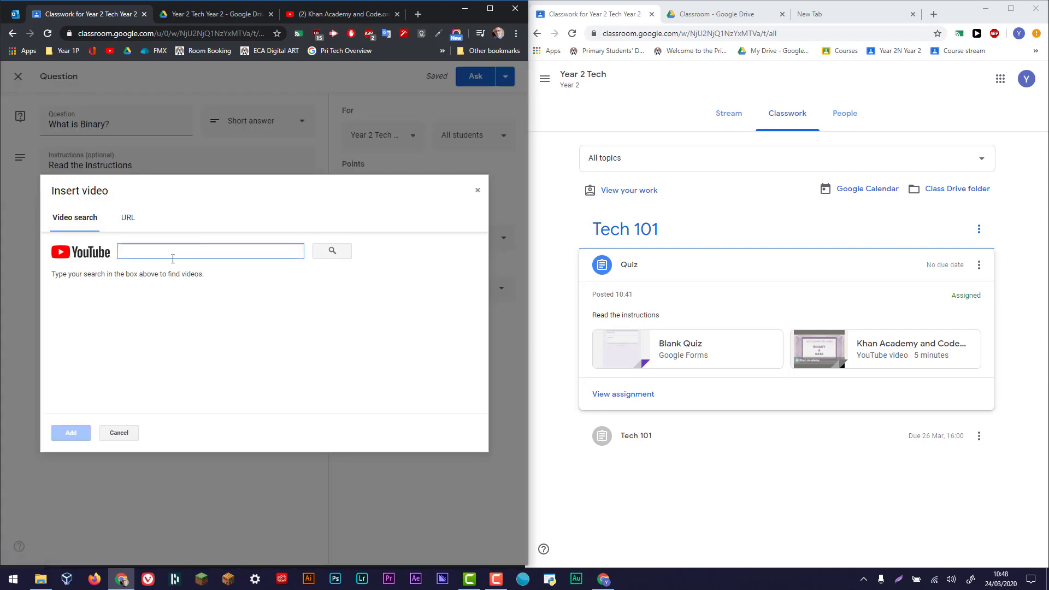
pyautogui.write('kah')
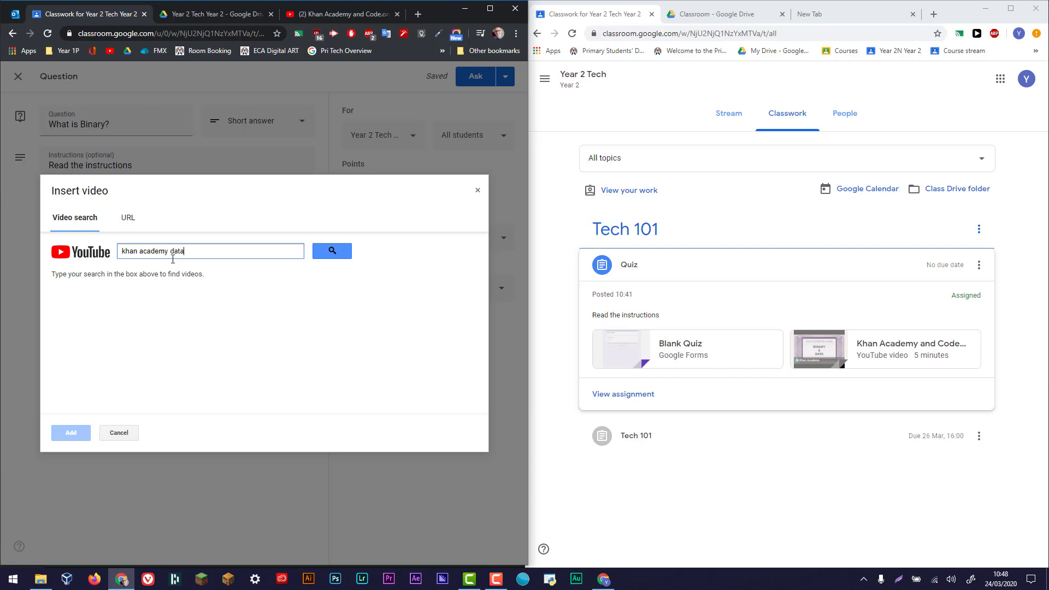
pyautogui.press('Return')
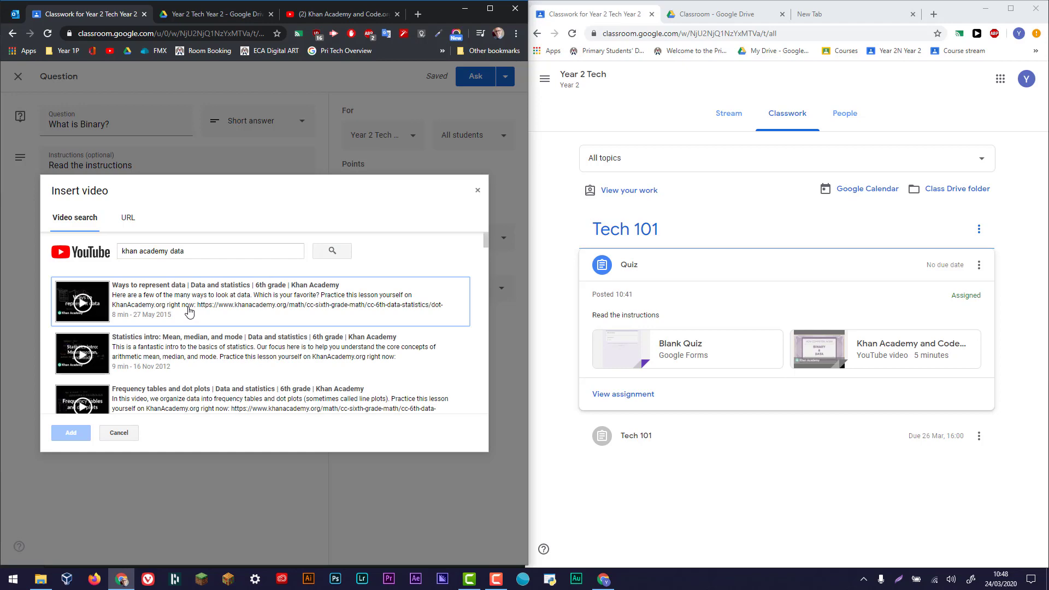
pyautogui.scroll(-3, 185, 365)
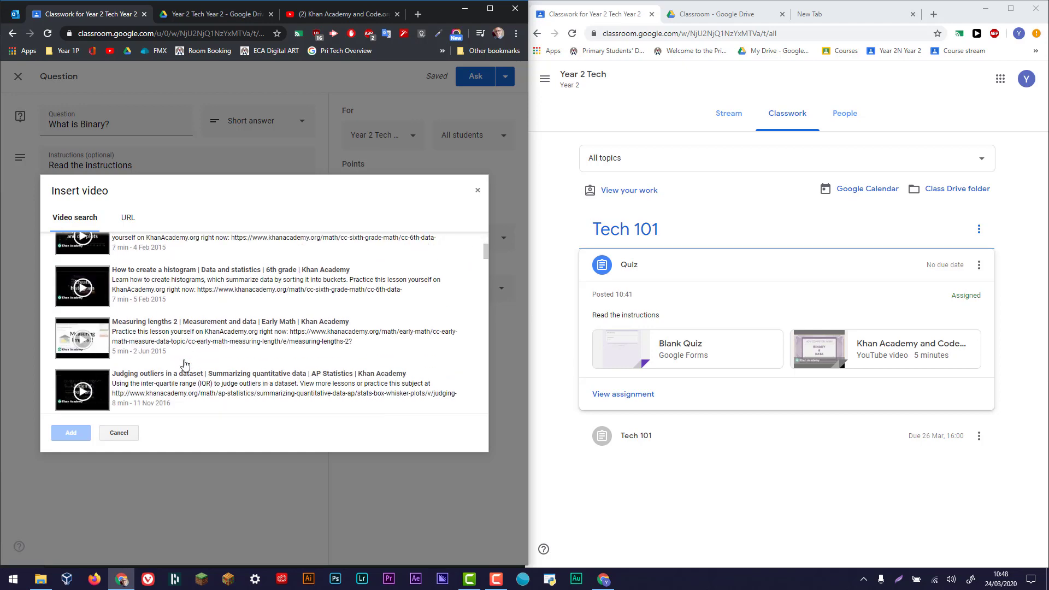
pyautogui.scroll(-5, 185, 364)
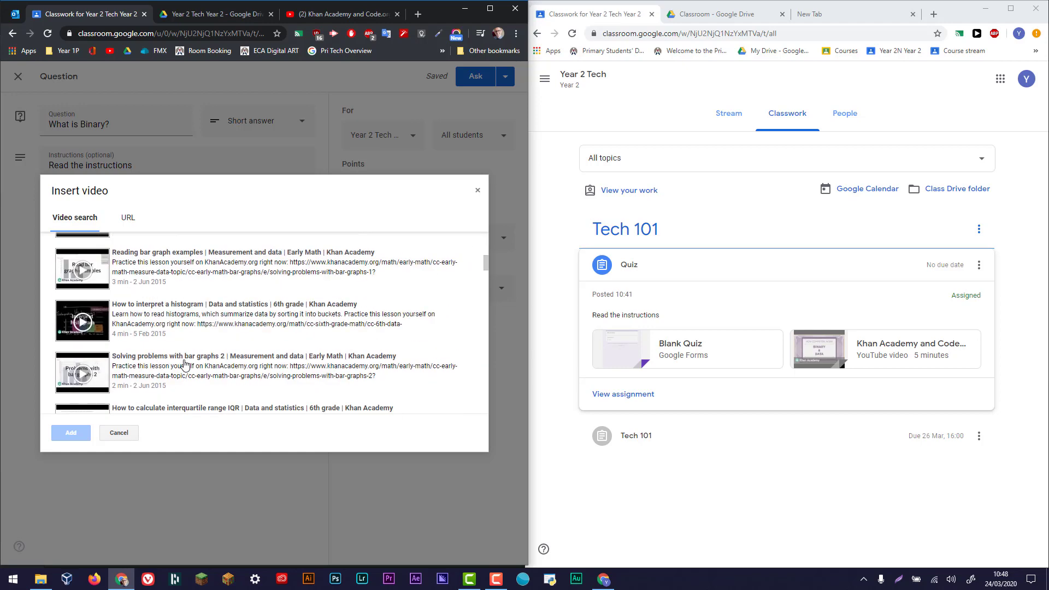
pyautogui.scroll(-2, 185, 364)
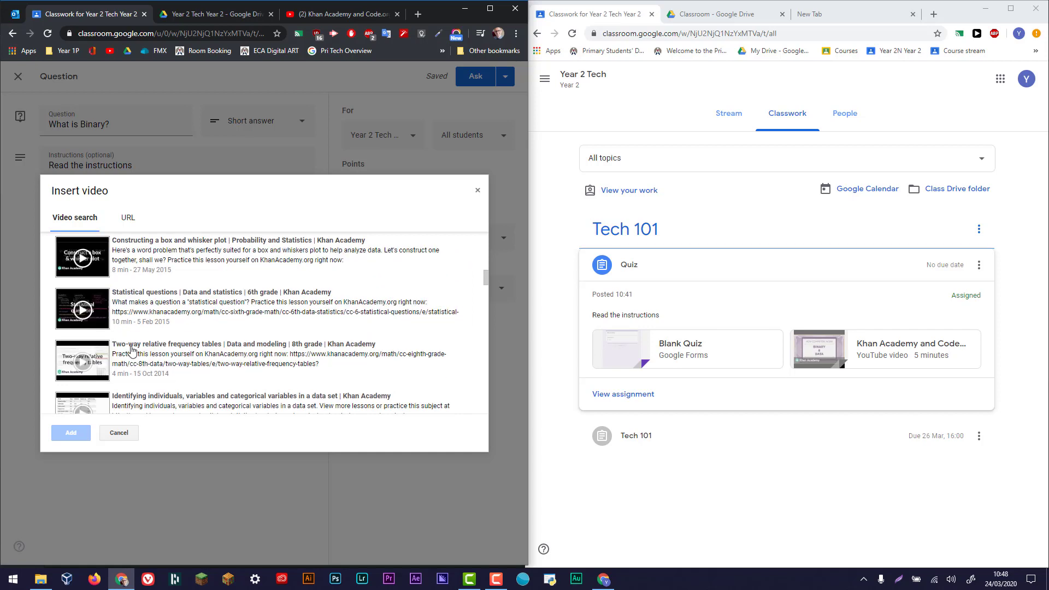
pyautogui.click(131, 350)
pyautogui.click(71, 432)
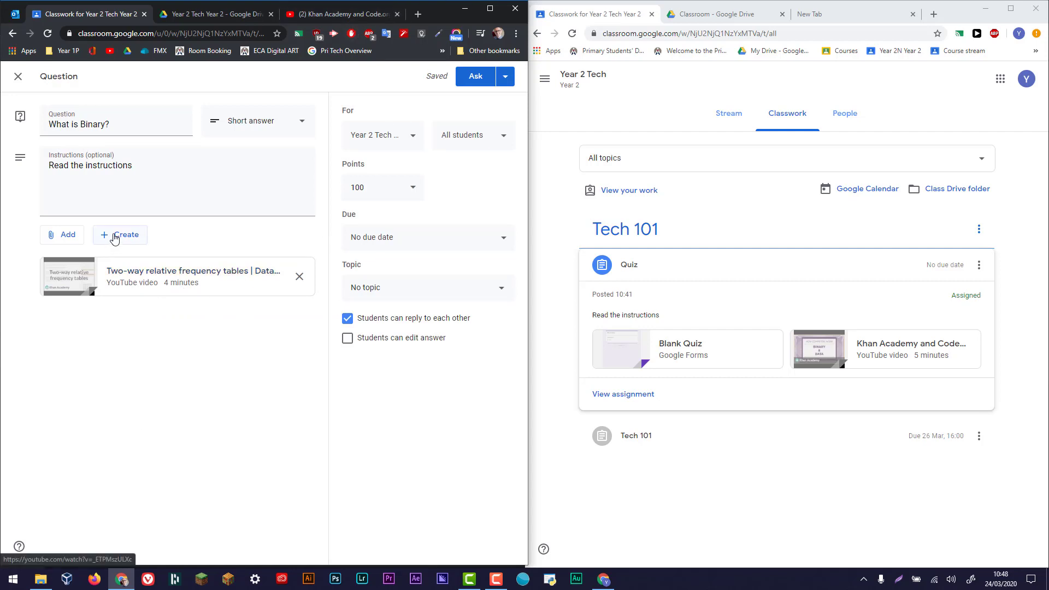
pyautogui.click(74, 240)
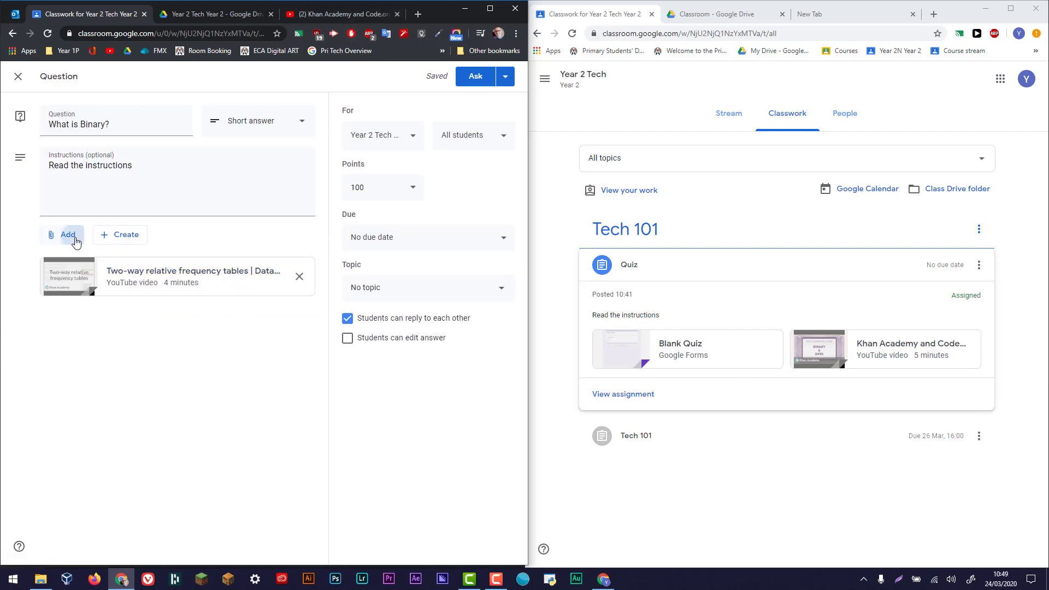
pyautogui.click(117, 338)
pyautogui.click(406, 141)
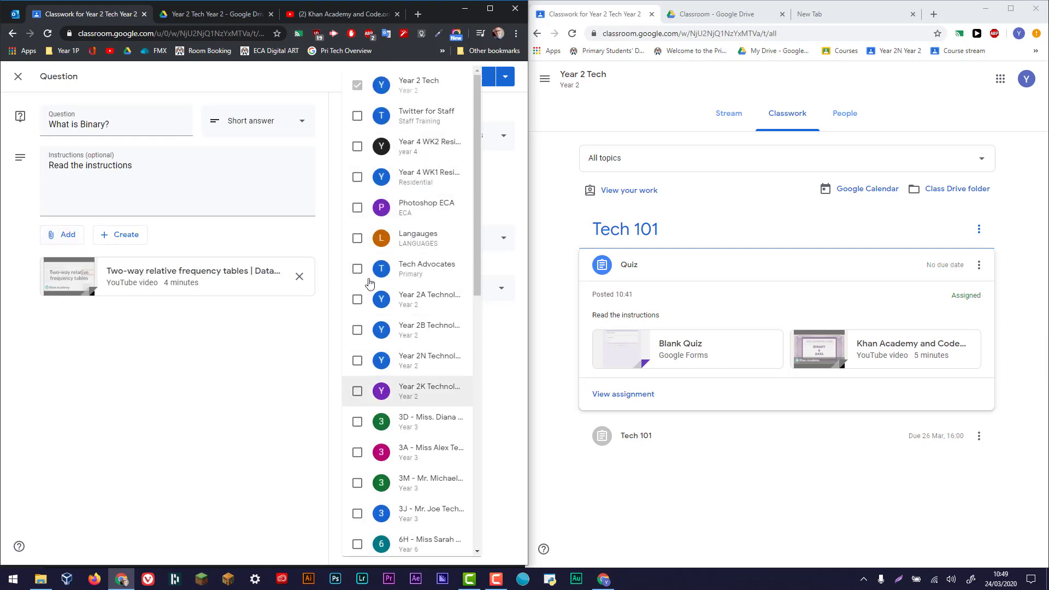
pyautogui.click(295, 412)
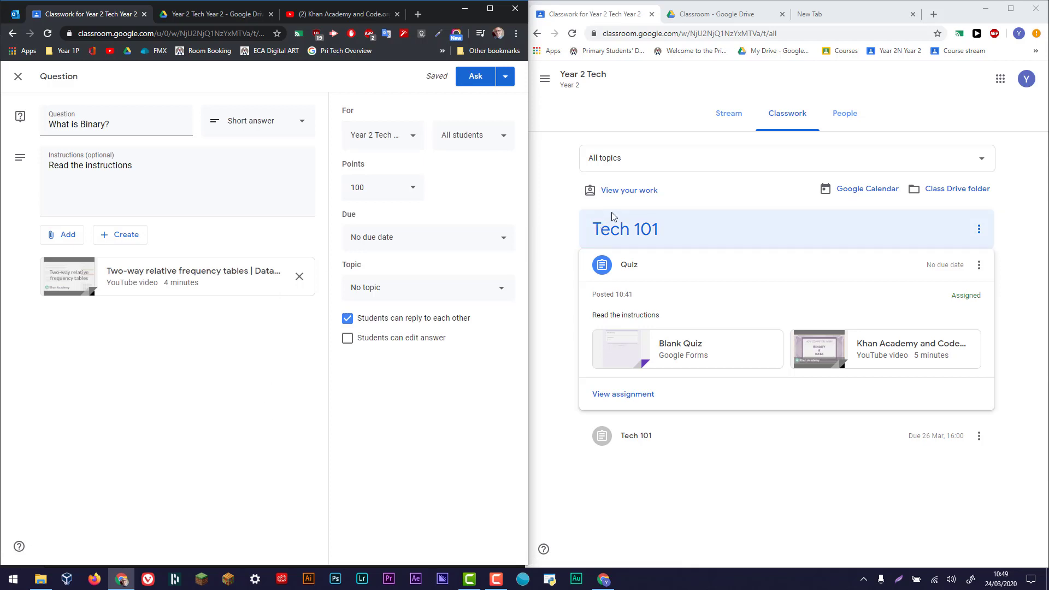
# Step: Show the class Stream in the student's browser window and look at the posting options of the teacher's question
pyautogui.click(733, 117)
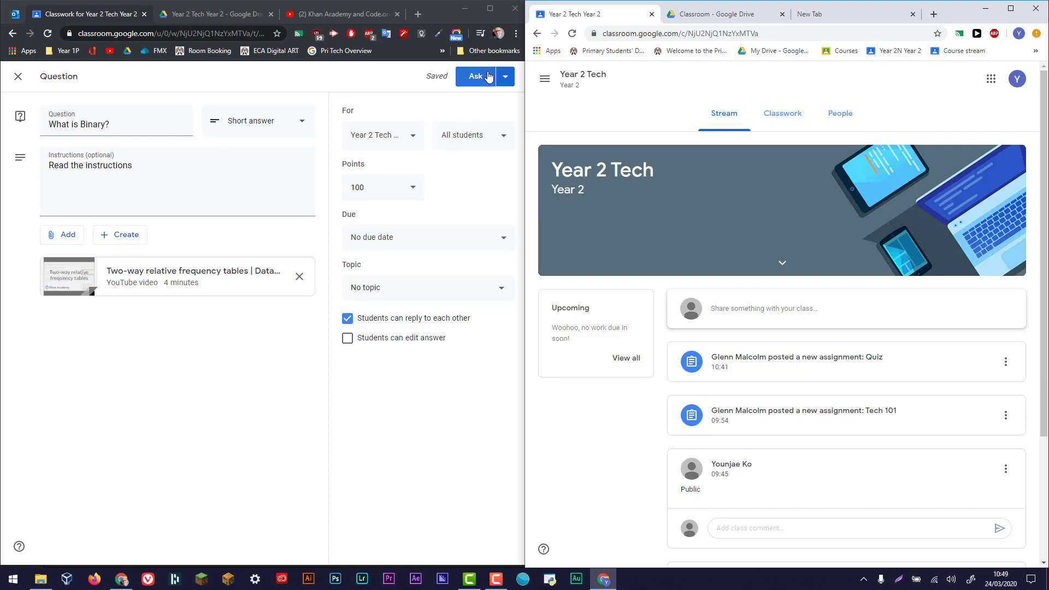
pyautogui.click(503, 81)
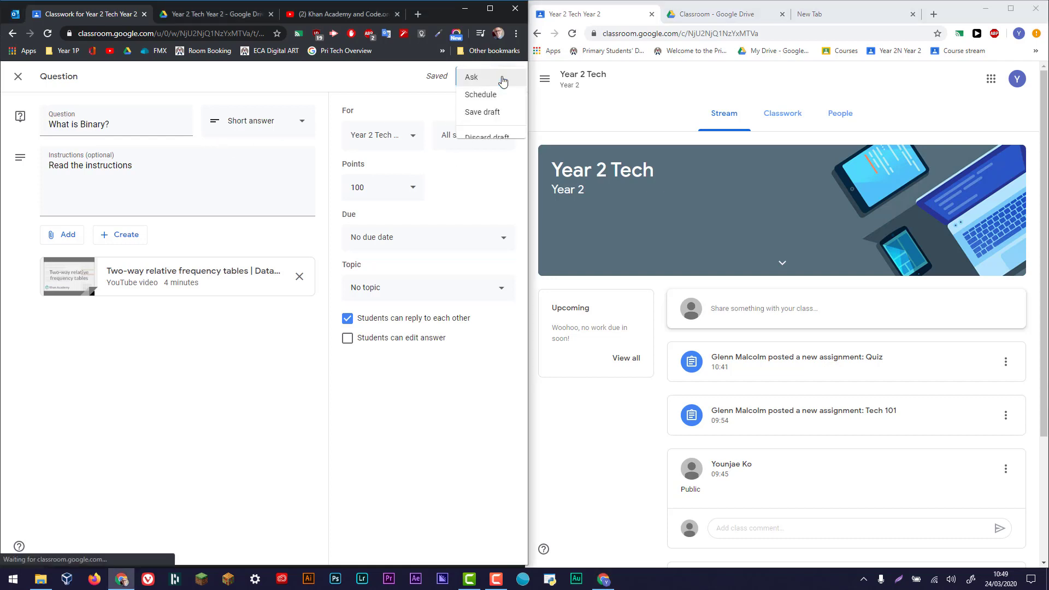
pyautogui.click(377, 91)
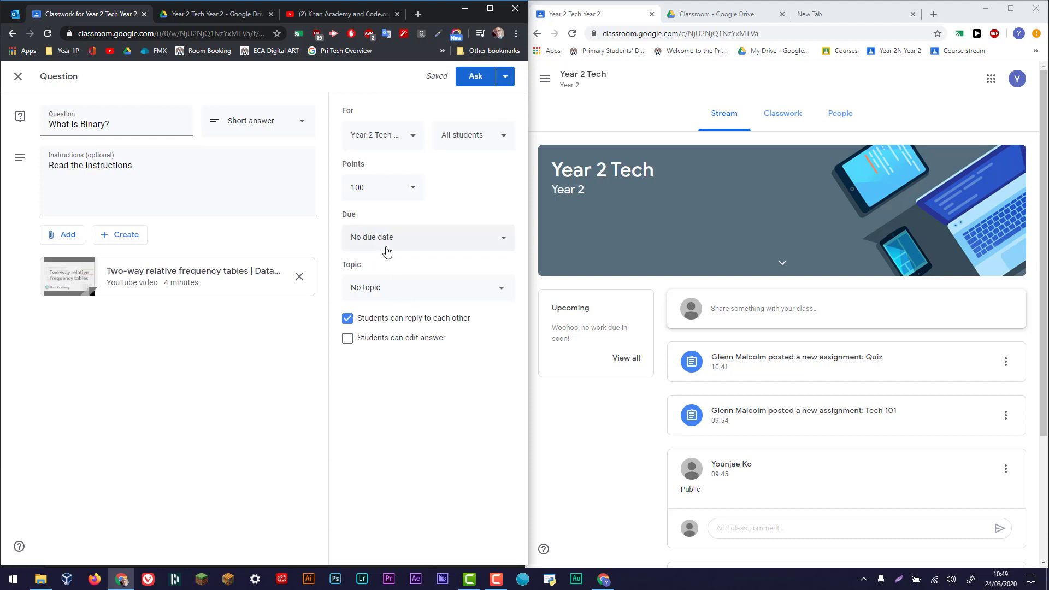
# Step: Set the question's due date to 27 Mar 2020 and post it to the class
pyautogui.click(387, 250)
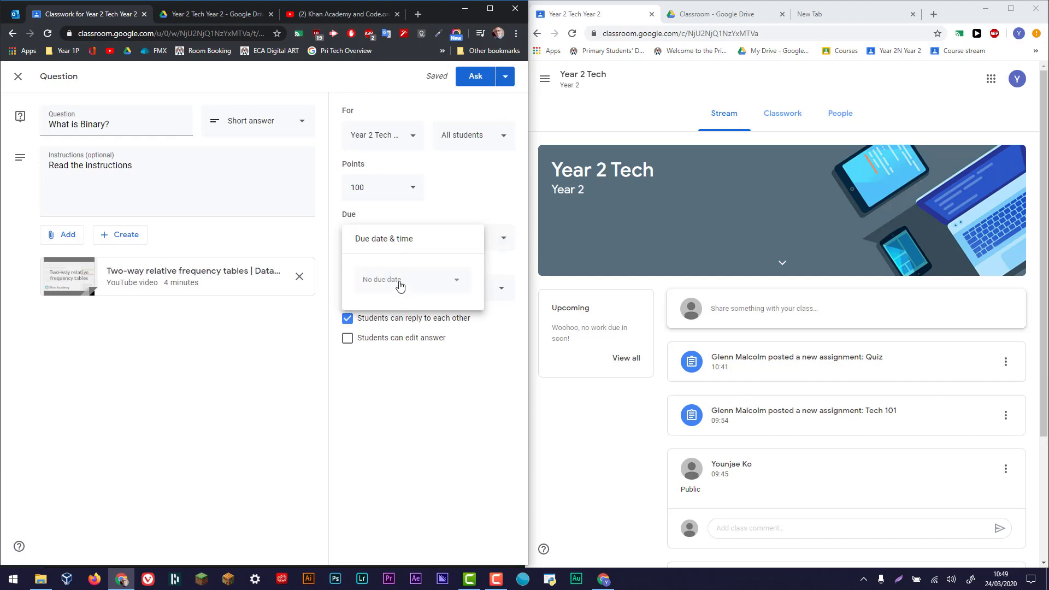
pyautogui.click(399, 283)
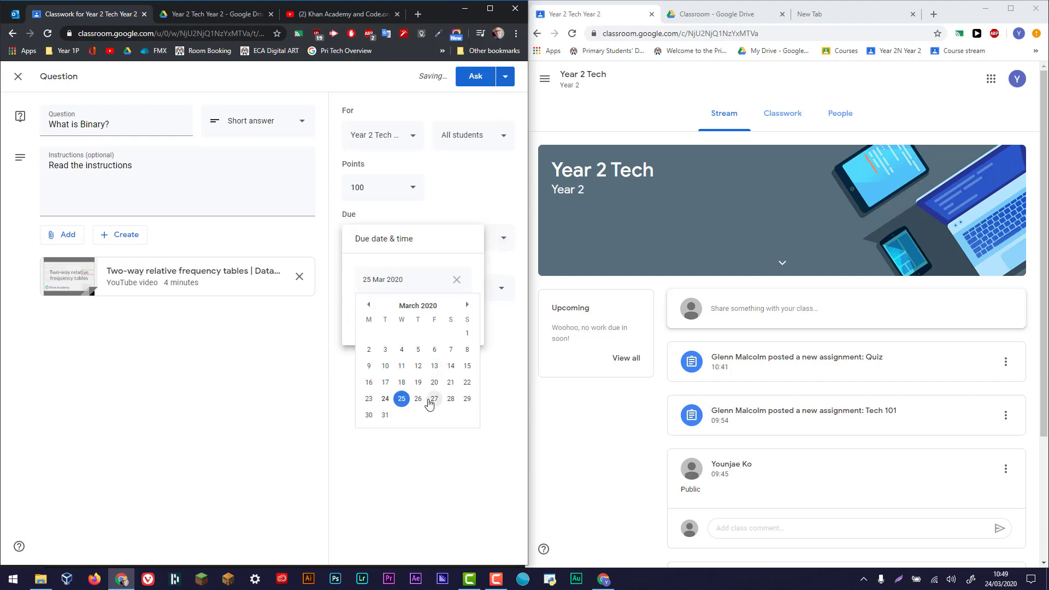
pyautogui.click(433, 402)
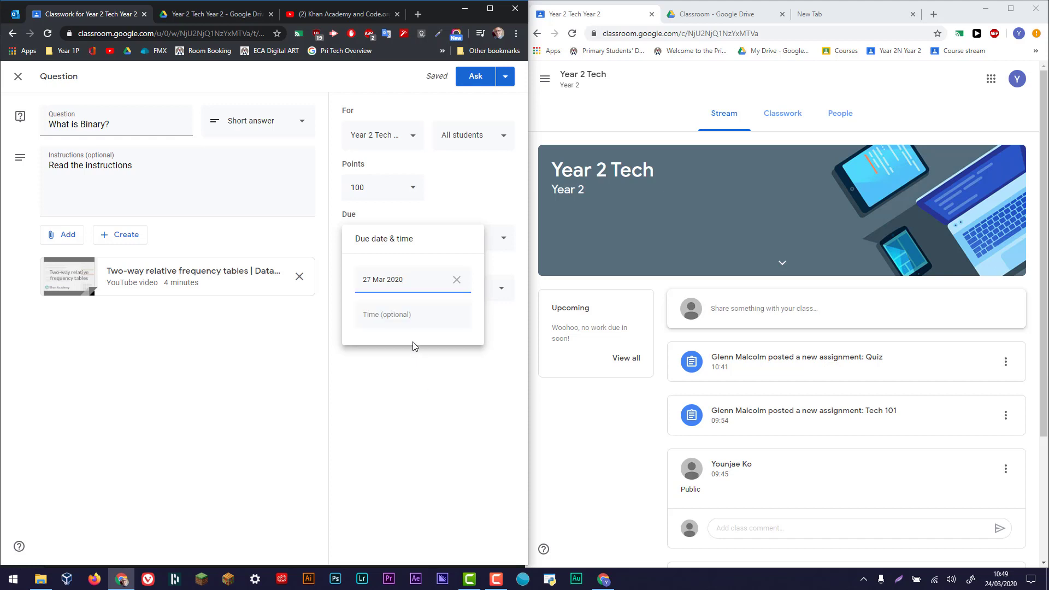
pyautogui.click(414, 391)
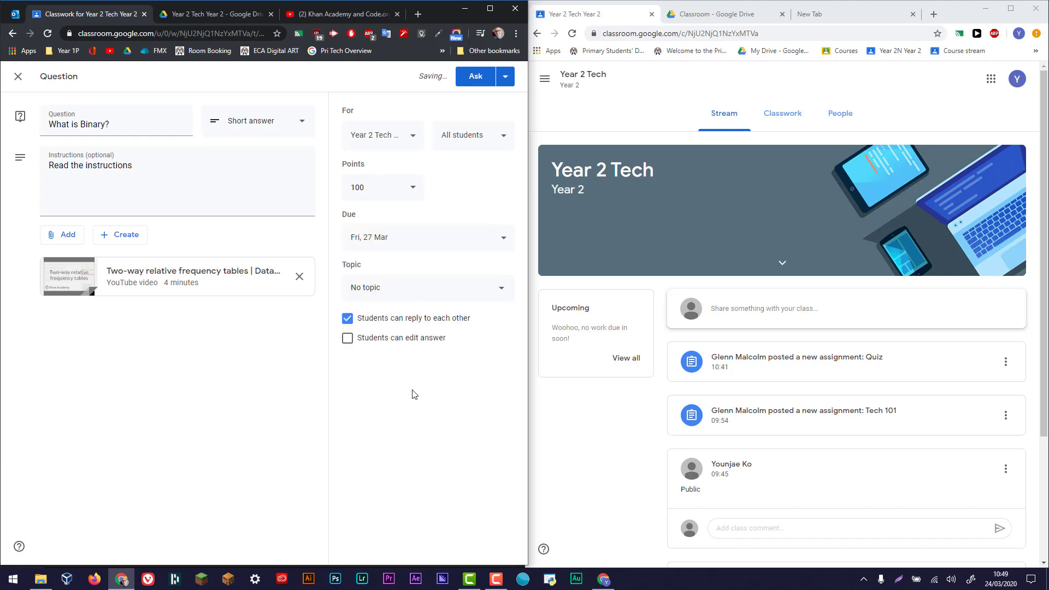
pyautogui.click(367, 340)
pyautogui.click(475, 77)
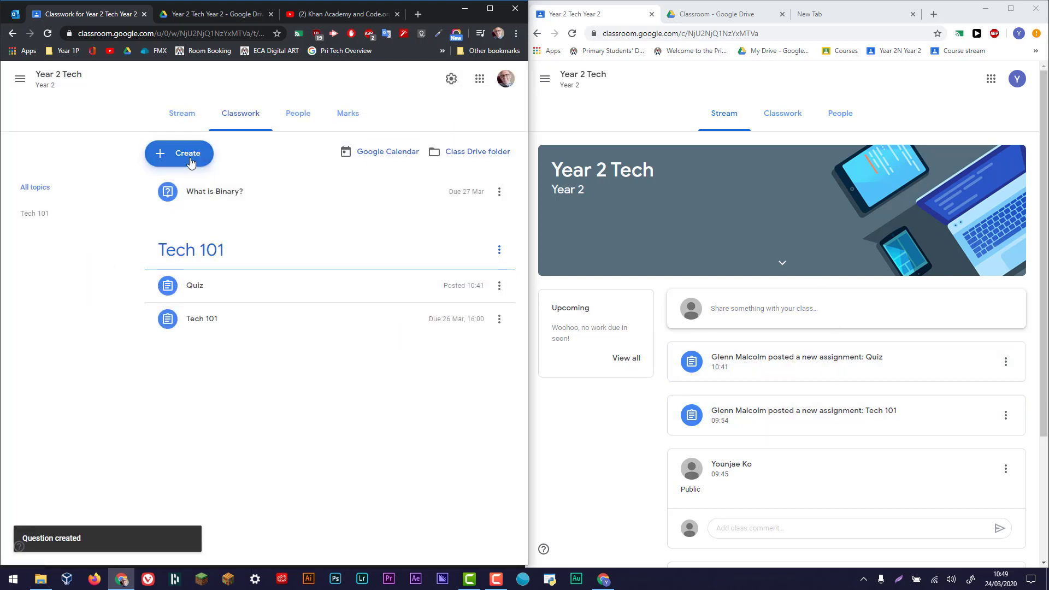
# Step: Create another question titled "How was the lesson today" and make it multiple choice
pyautogui.click(191, 163)
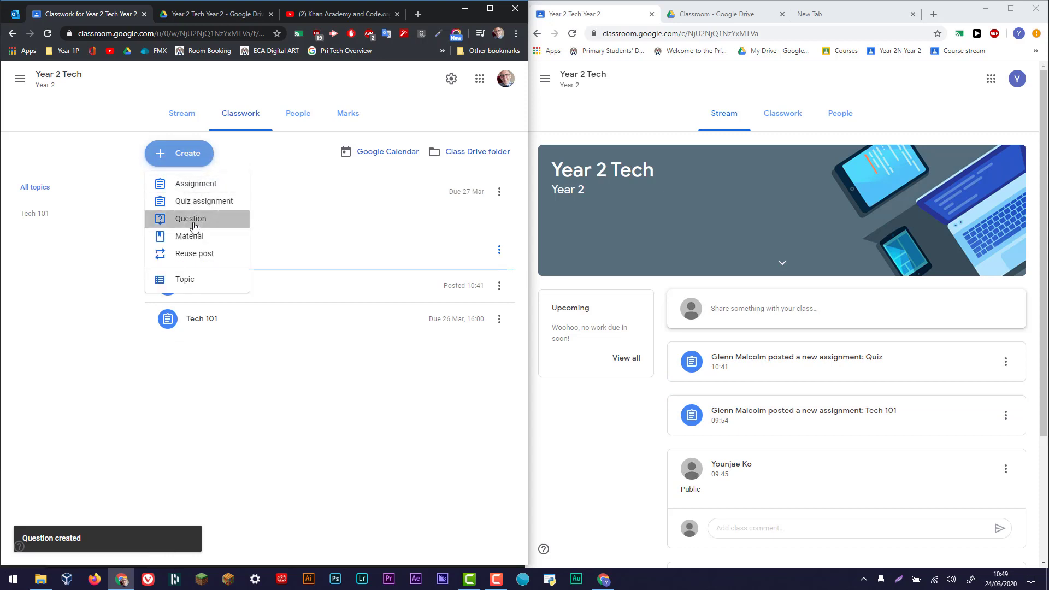
pyautogui.click(193, 220)
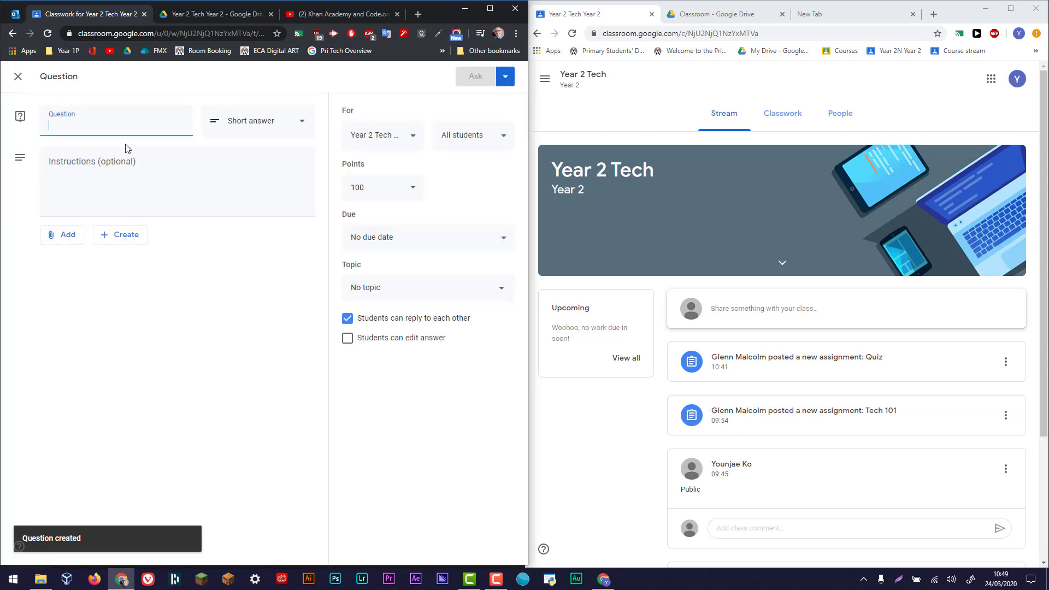
pyautogui.write('How was the l')
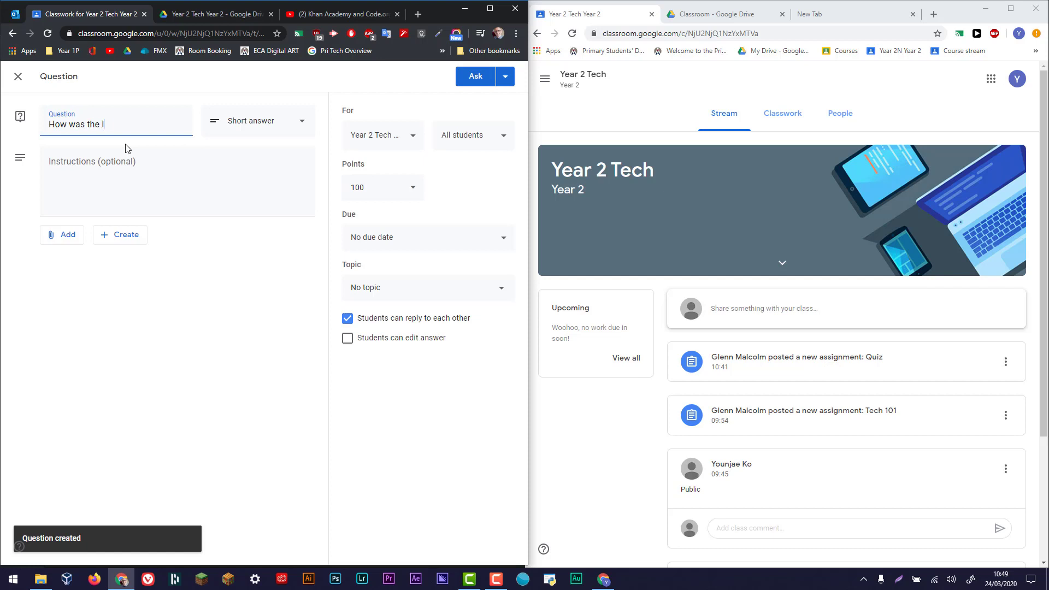
pyautogui.write('esson today')
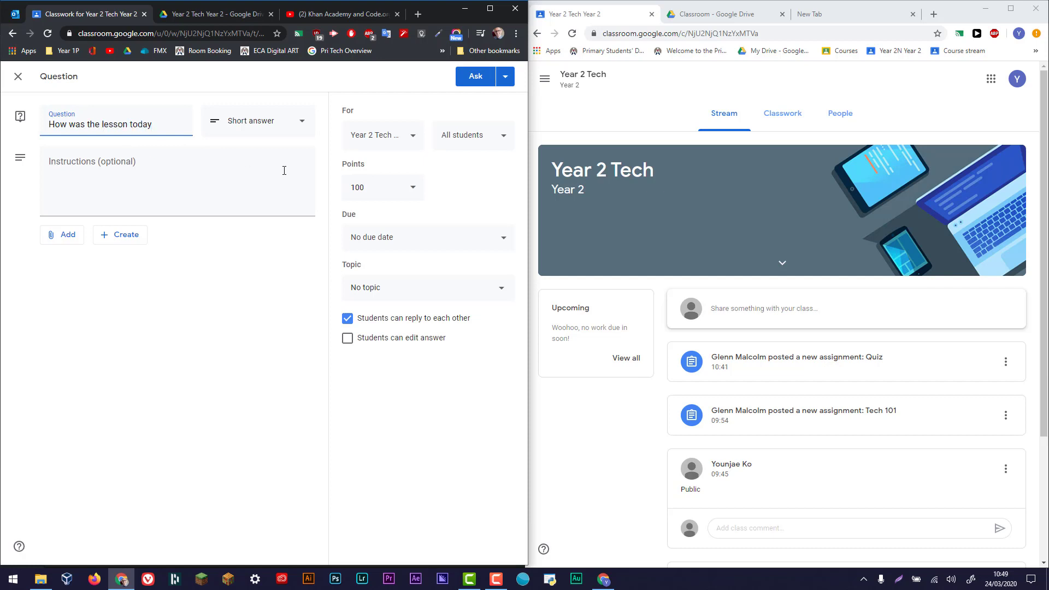
pyautogui.click(264, 121)
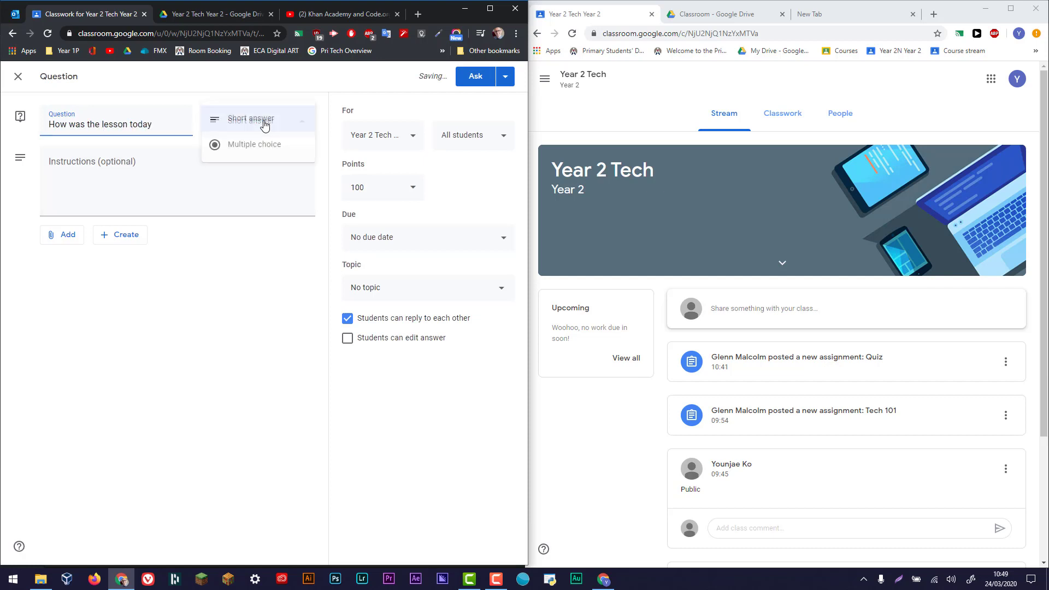
pyautogui.click(252, 143)
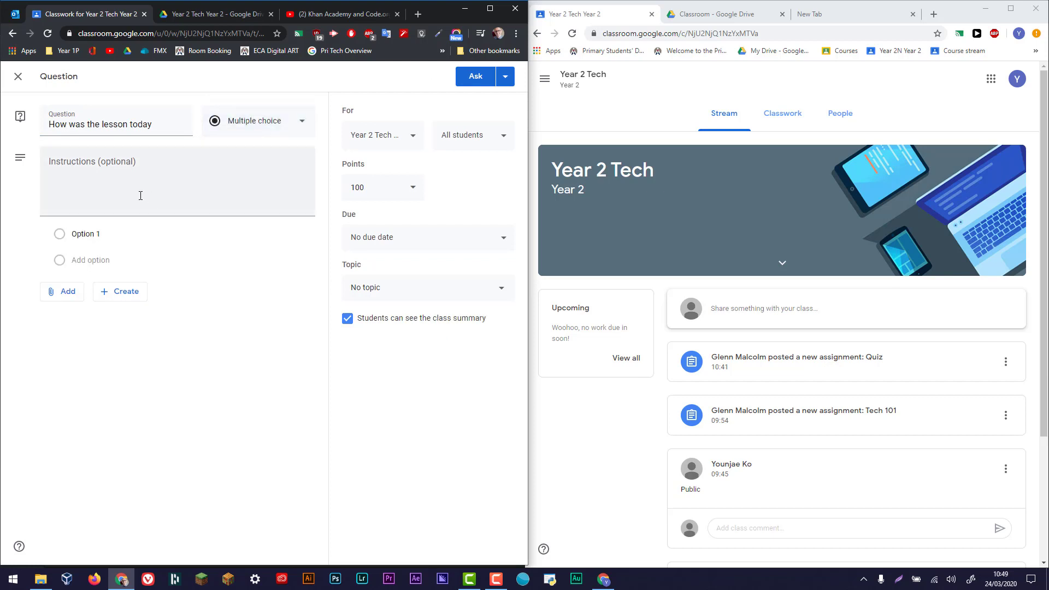
# Step: Enter the answer options Good, Bad, Ok and Other, and post the multiple-choice question to the class
pyautogui.click(90, 233)
pyautogui.write('Go')
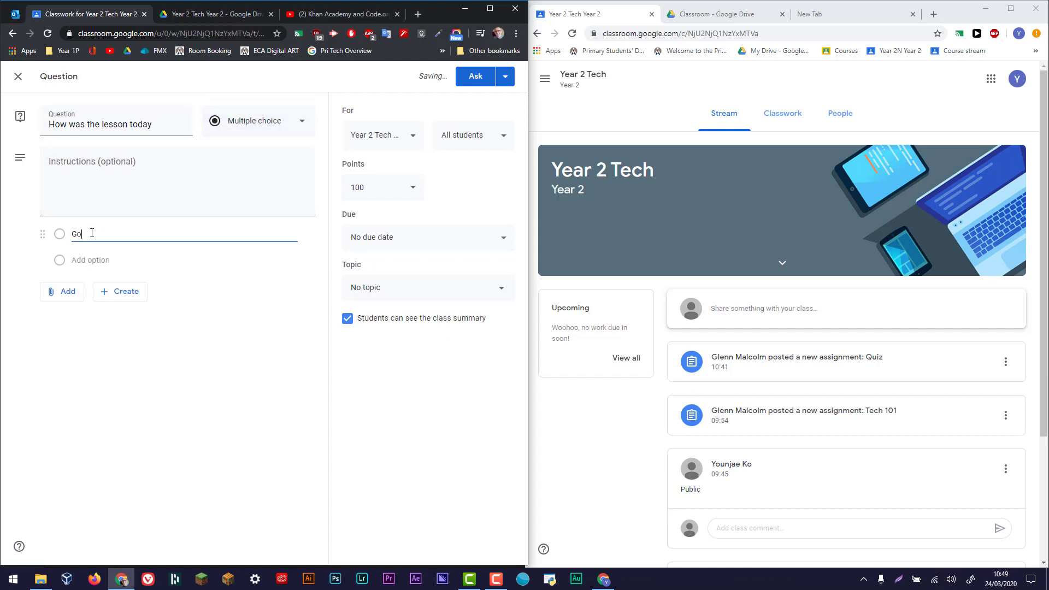
pyautogui.write('od')
pyautogui.press('Return')
pyautogui.write('Bad')
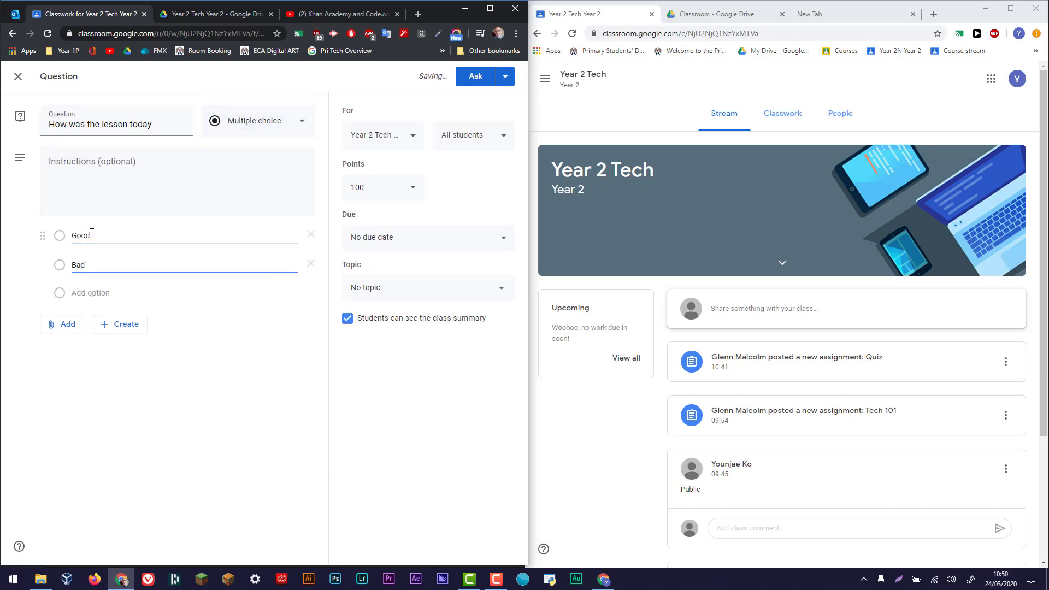
pyautogui.press('Return')
pyautogui.write('Ok')
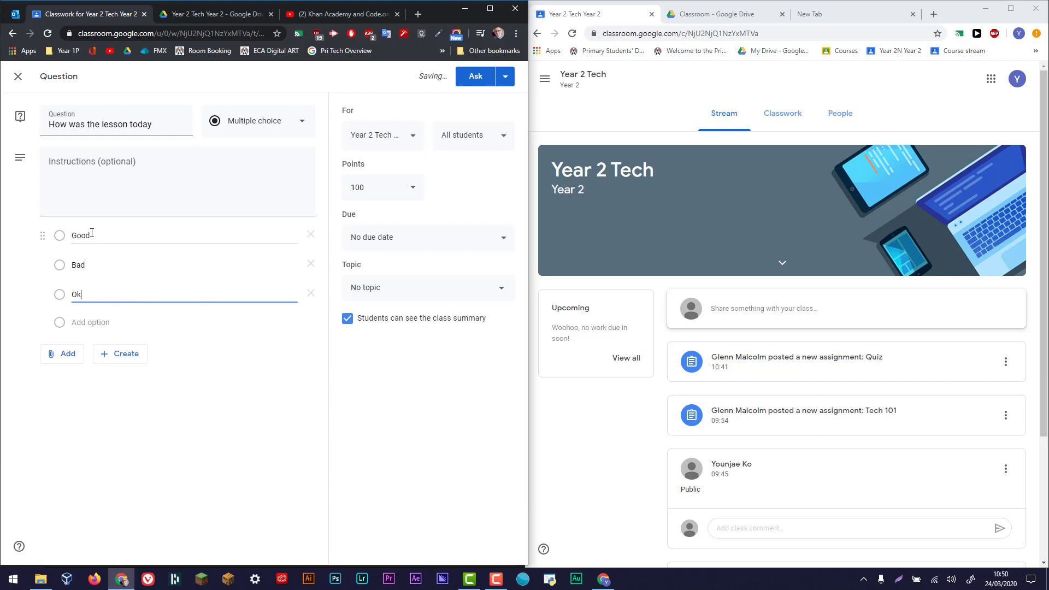
pyautogui.press('Return')
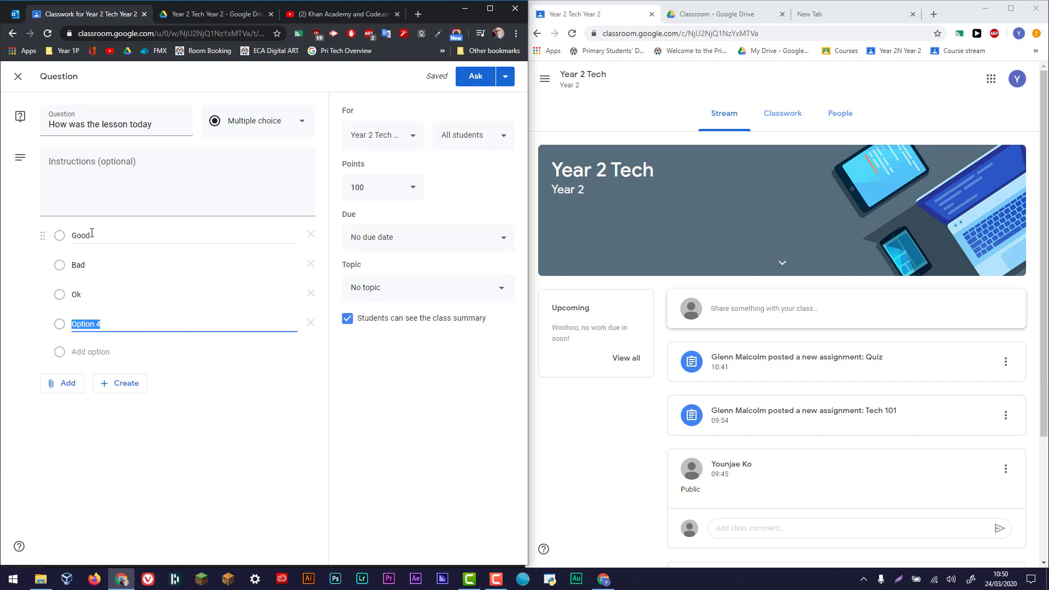
pyautogui.write('Other')
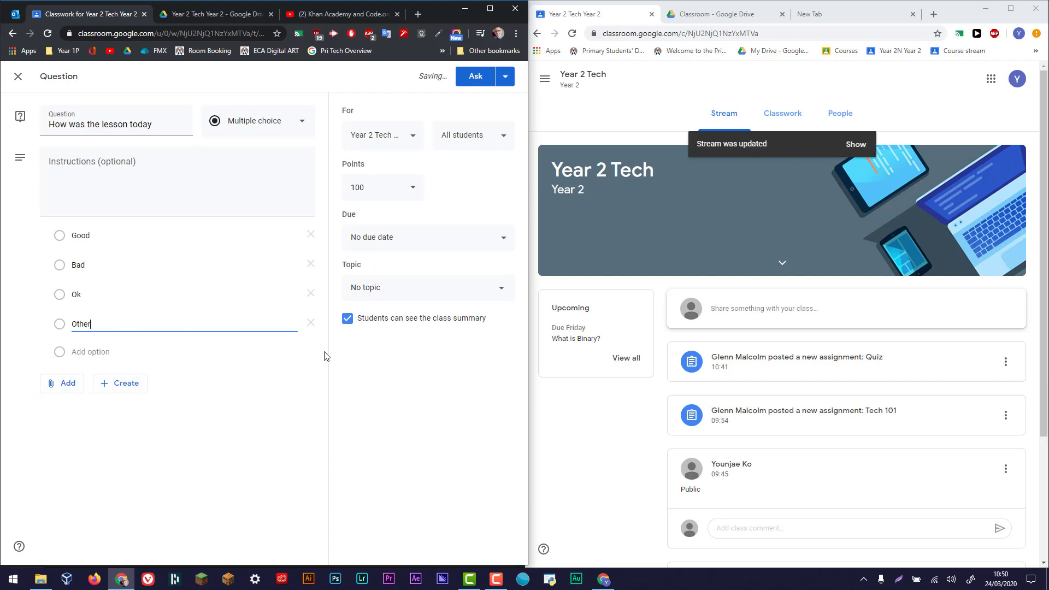
pyautogui.click(477, 78)
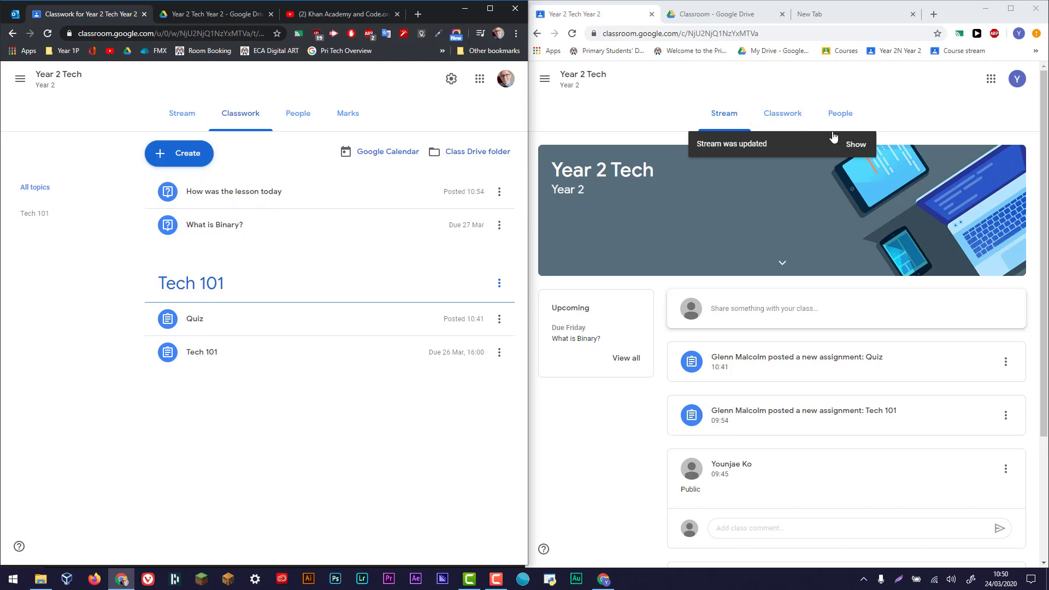
pyautogui.click(853, 143)
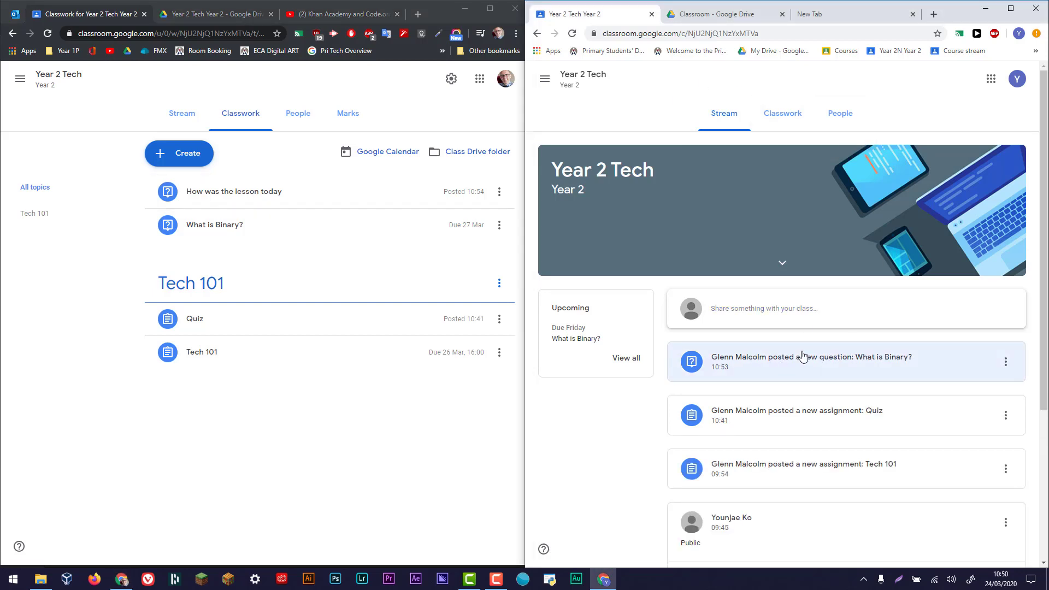
pyautogui.click(802, 358)
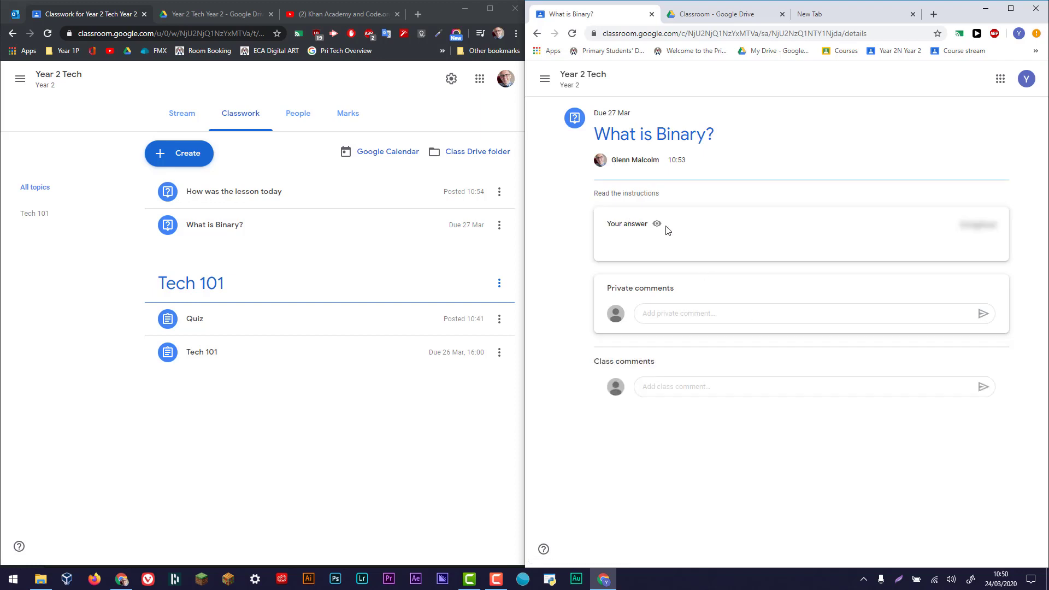
pyautogui.click(681, 290)
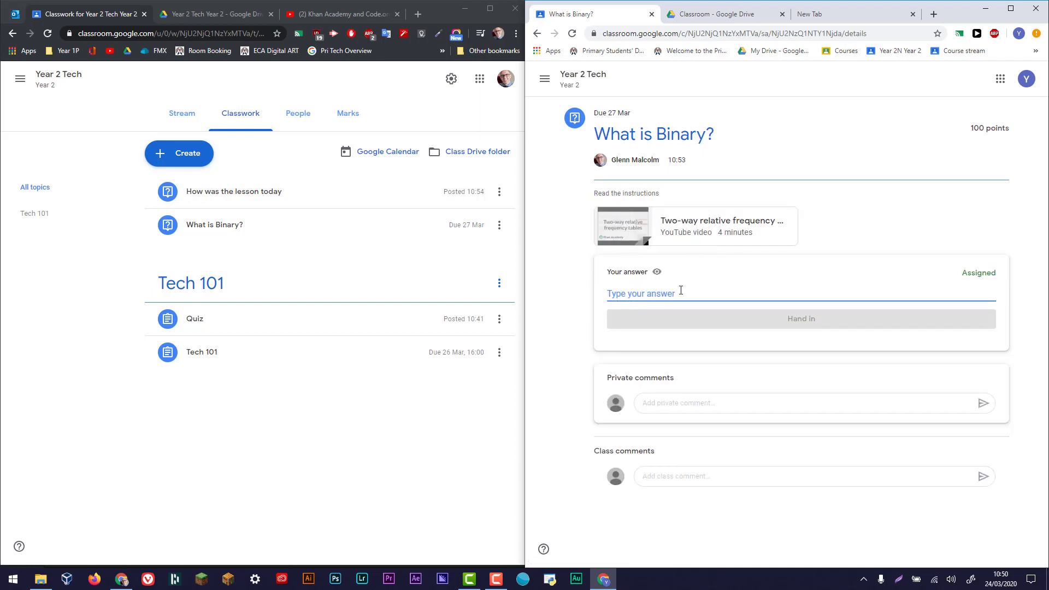
pyautogui.write('1010101010101010')
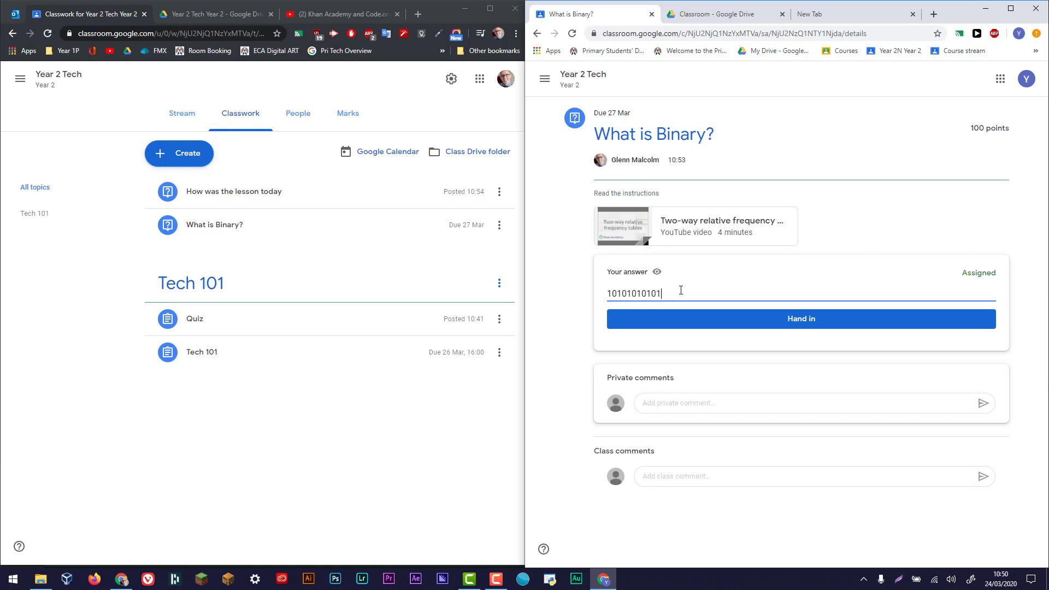
pyautogui.click(780, 323)
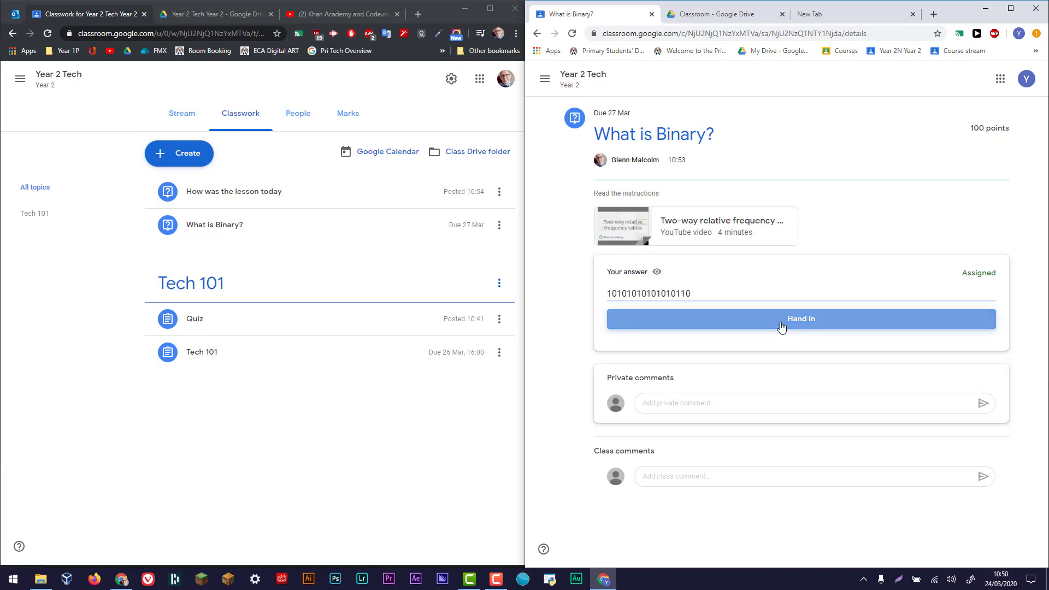
pyautogui.click(537, 34)
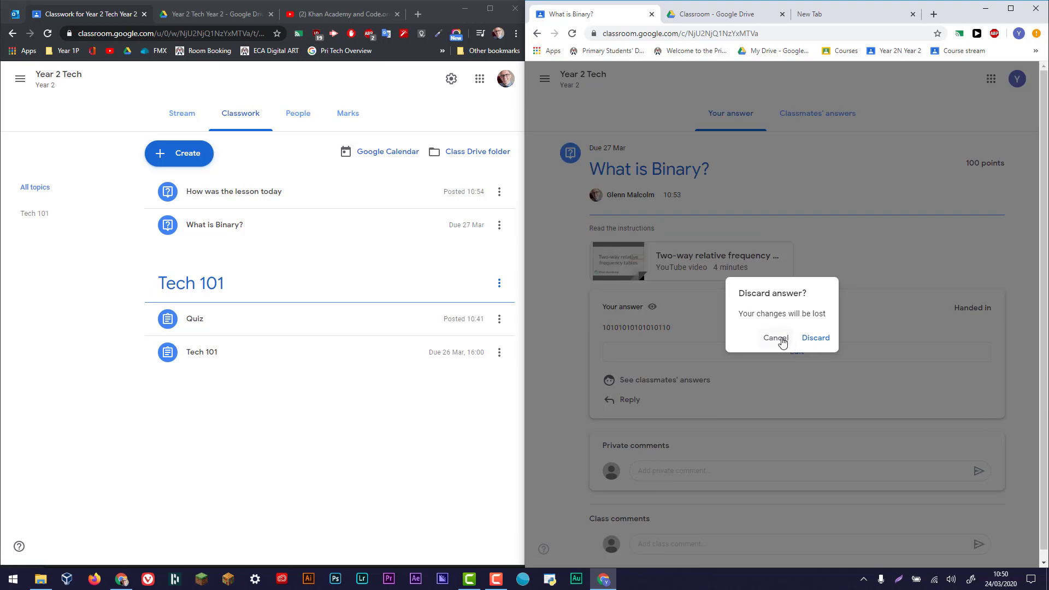
pyautogui.click(779, 339)
# Step: Return to the student's classwork and hand in "Ok" as the answer to "How was the lesson today"
pyautogui.click(537, 33)
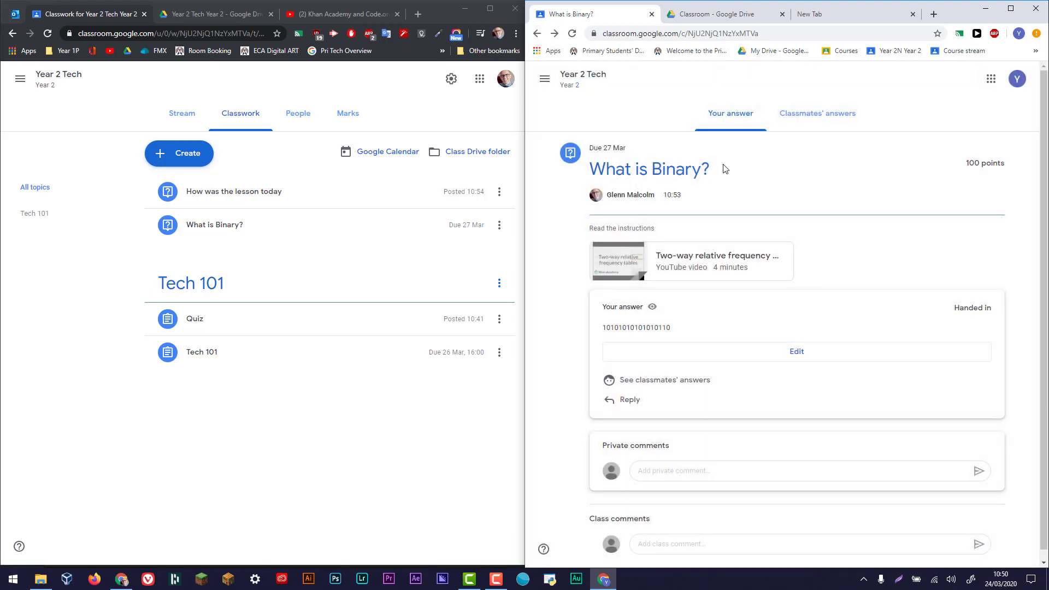
pyautogui.click(537, 33)
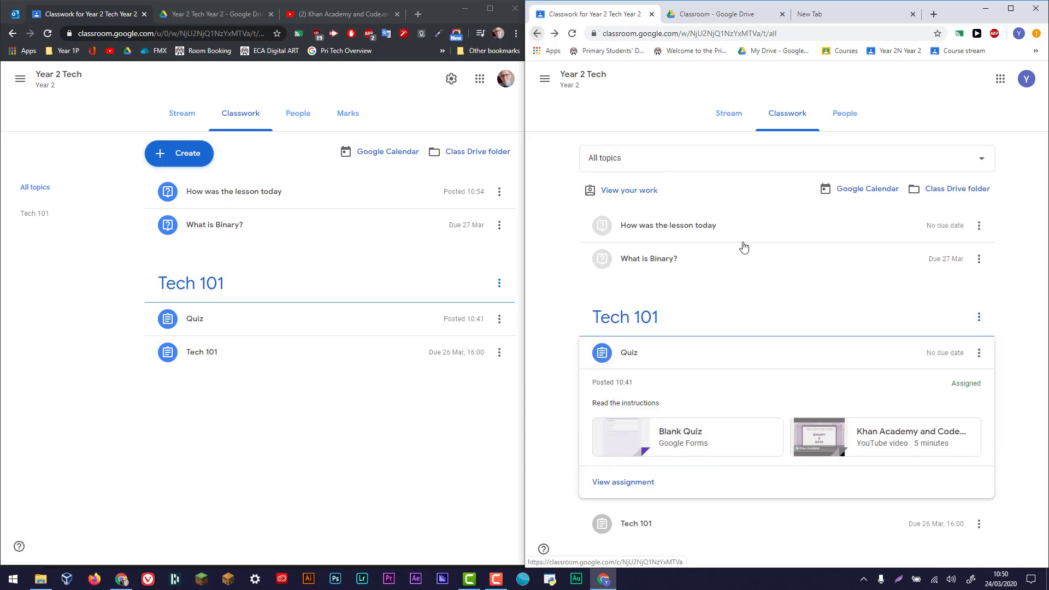
pyautogui.click(698, 235)
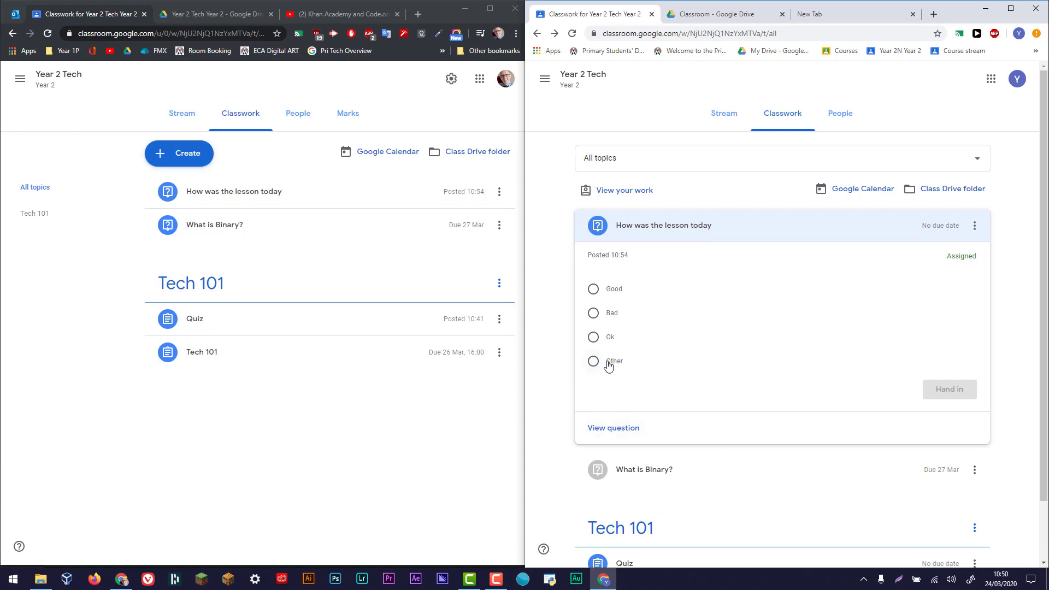
pyautogui.click(609, 339)
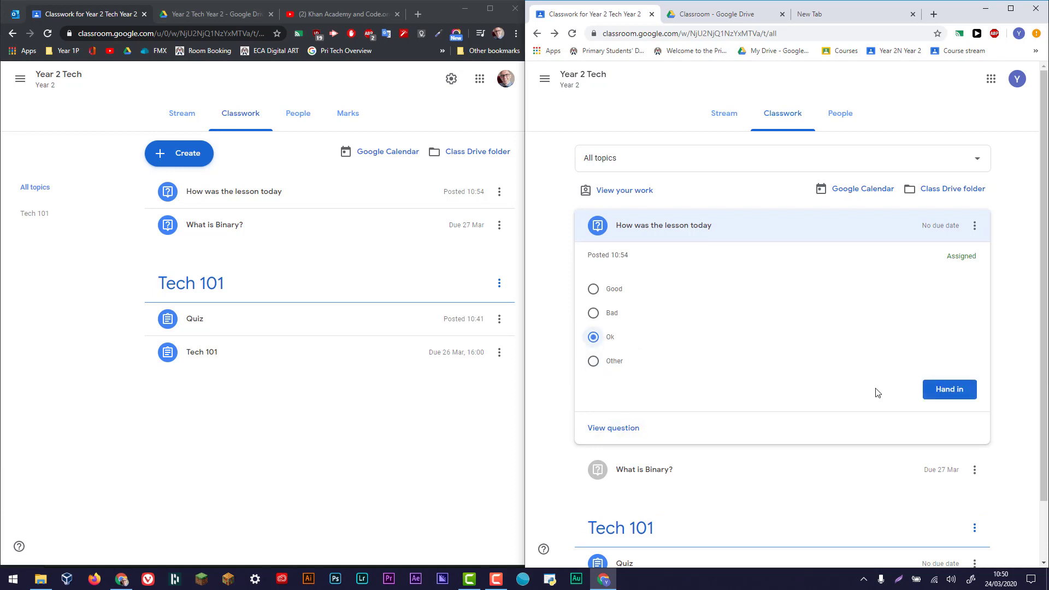
pyautogui.click(955, 390)
pyautogui.click(846, 345)
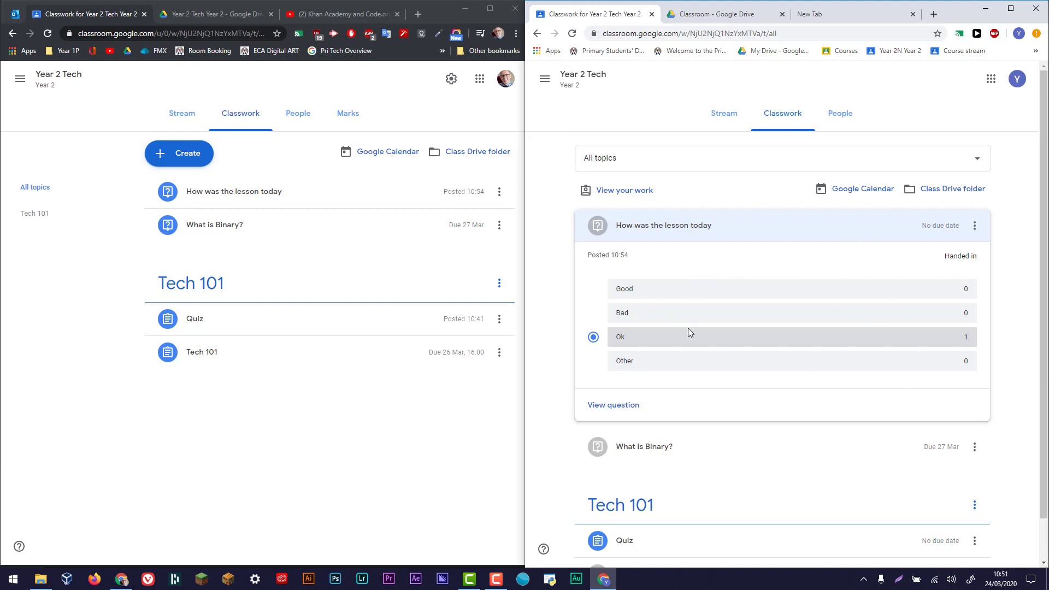
# Step: Open the student's handed-in "What is Binary?" question and look at the classmates' answers
pyautogui.click(644, 456)
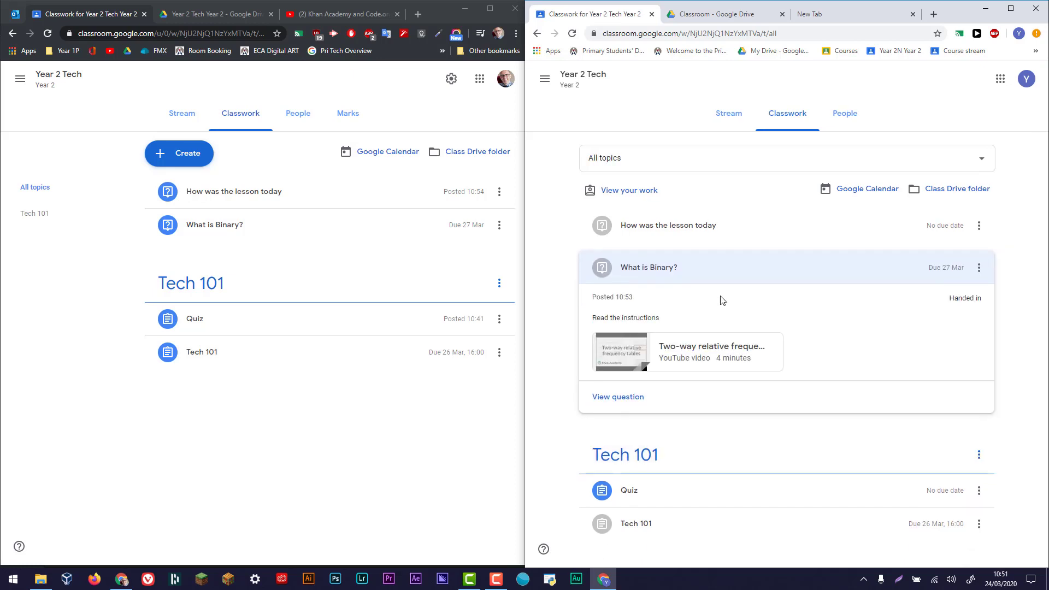
pyautogui.click(633, 399)
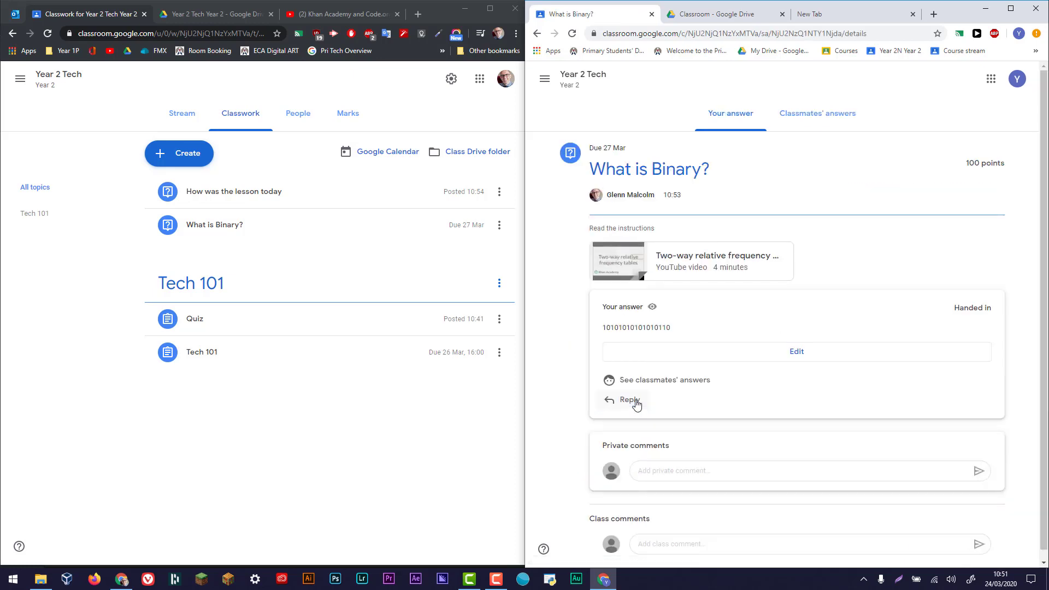
pyautogui.click(818, 120)
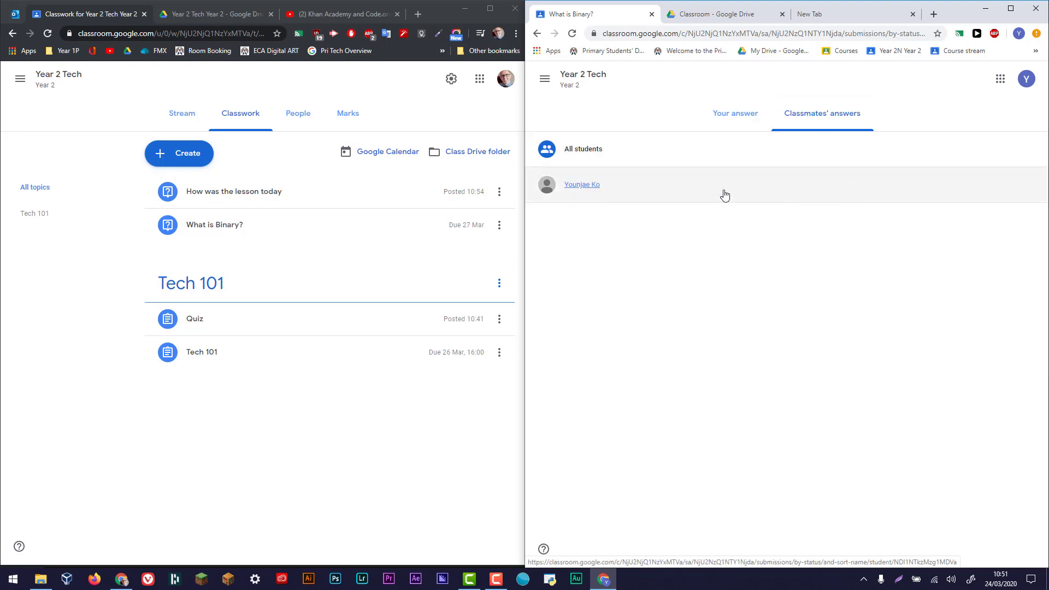
# Step: In the teacher's classwork, create a material titled "What is binary?" with the description "read the instructions"
pyautogui.click(190, 128)
pyautogui.click(242, 118)
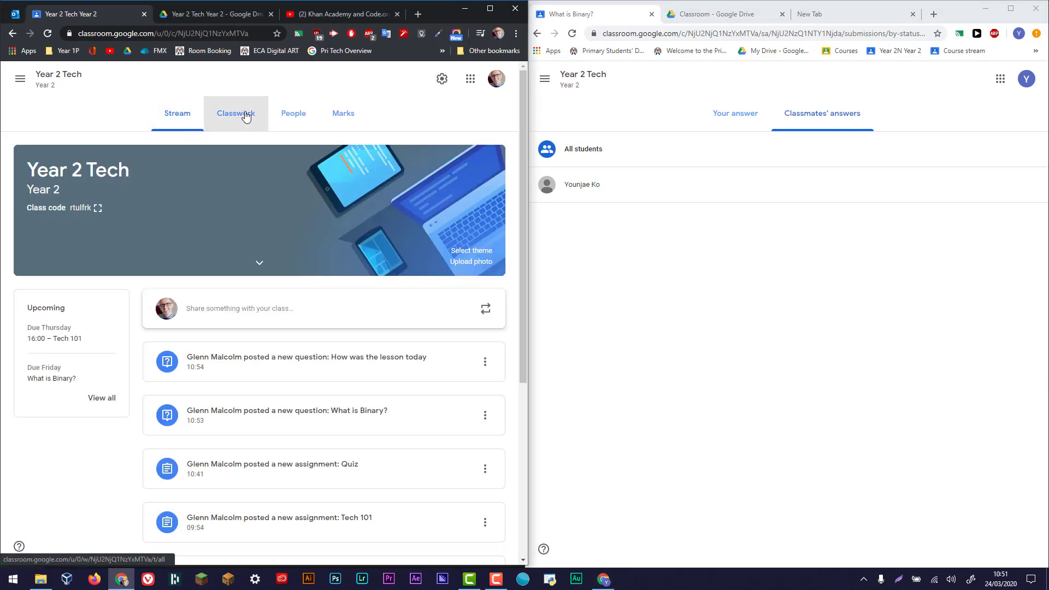
pyautogui.click(191, 151)
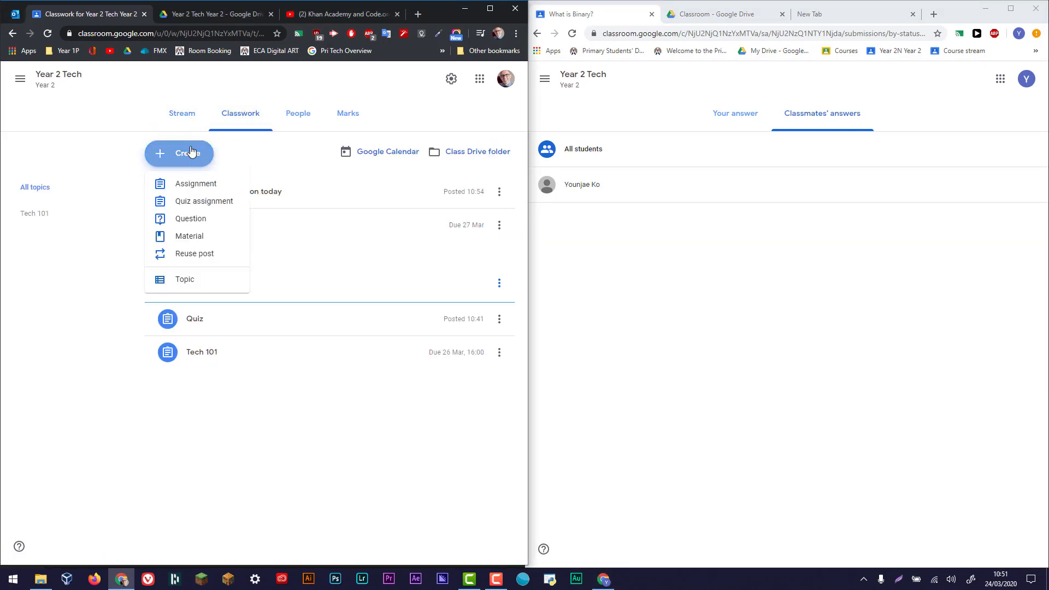
pyautogui.click(210, 245)
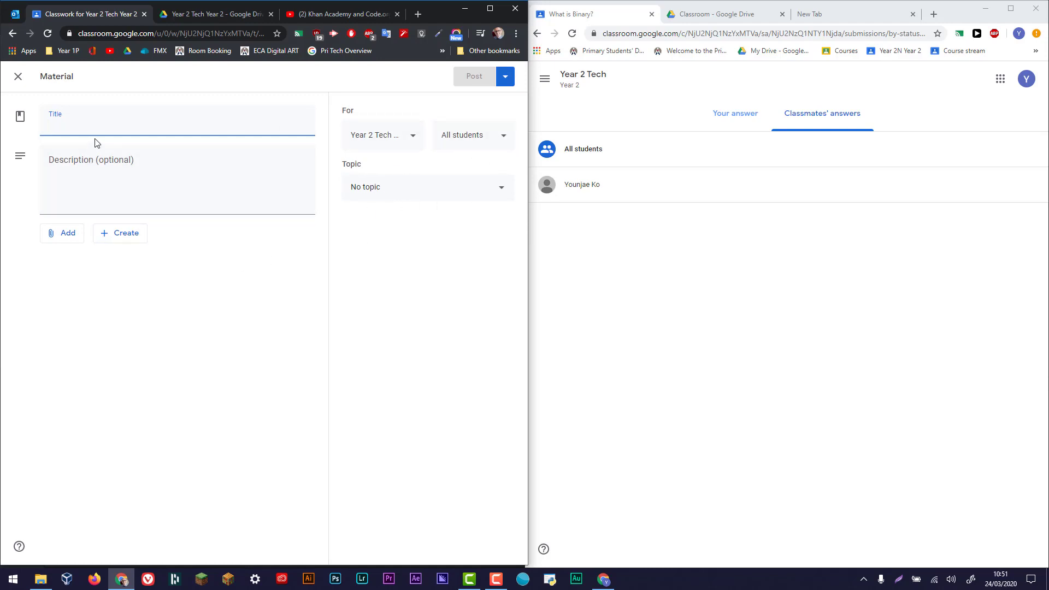
pyautogui.write('WHat')
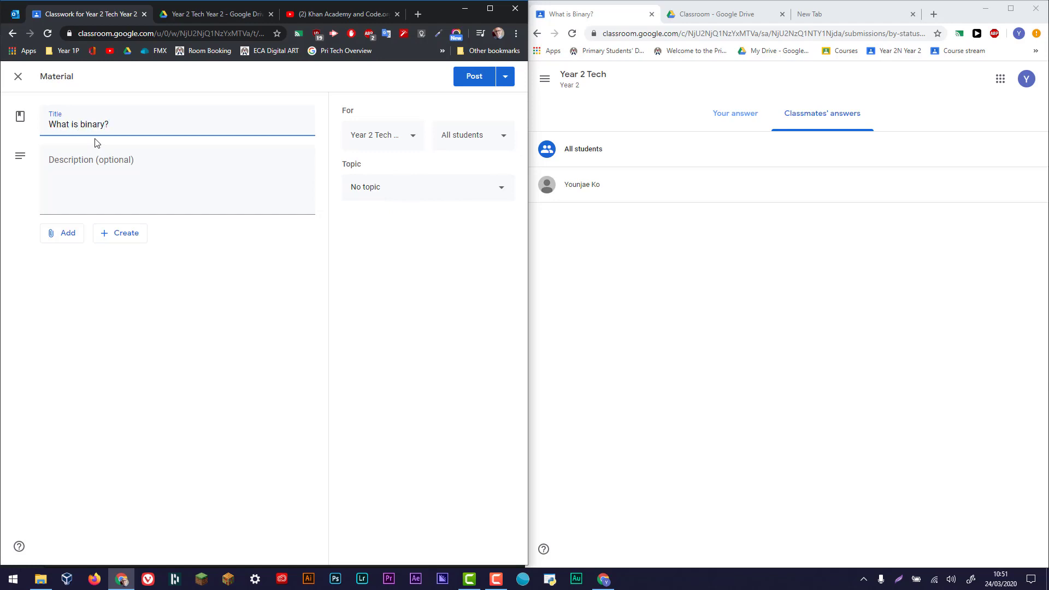
pyautogui.click(79, 187)
pyautogui.write('read the instru')
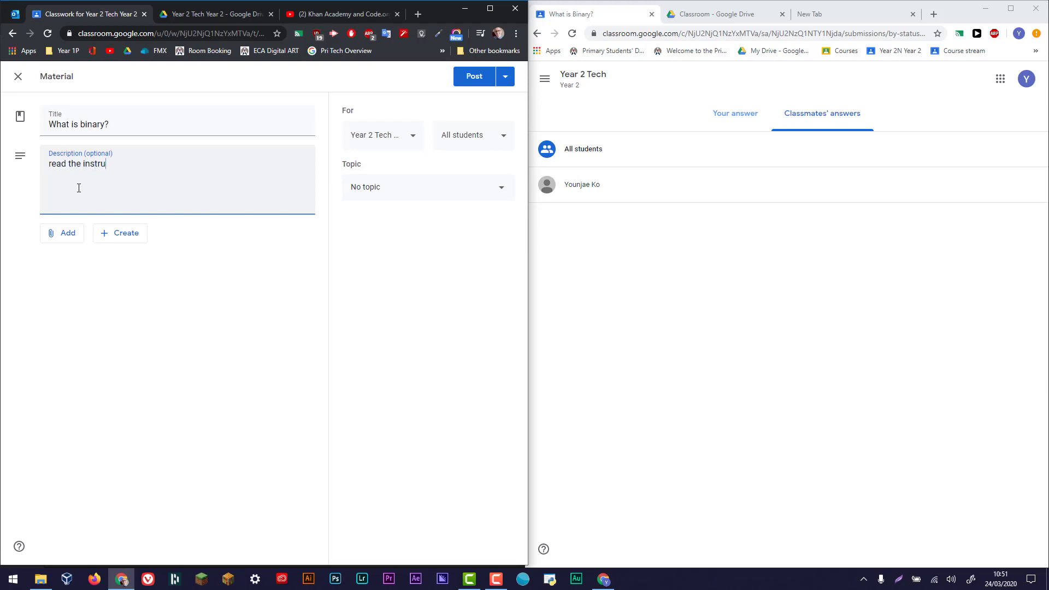
pyautogui.write('ctions')
# Step: Attach the YouTube video "Khan Academy and Code.org | Binary & Data" to the material using its copied URL
pyautogui.click(72, 241)
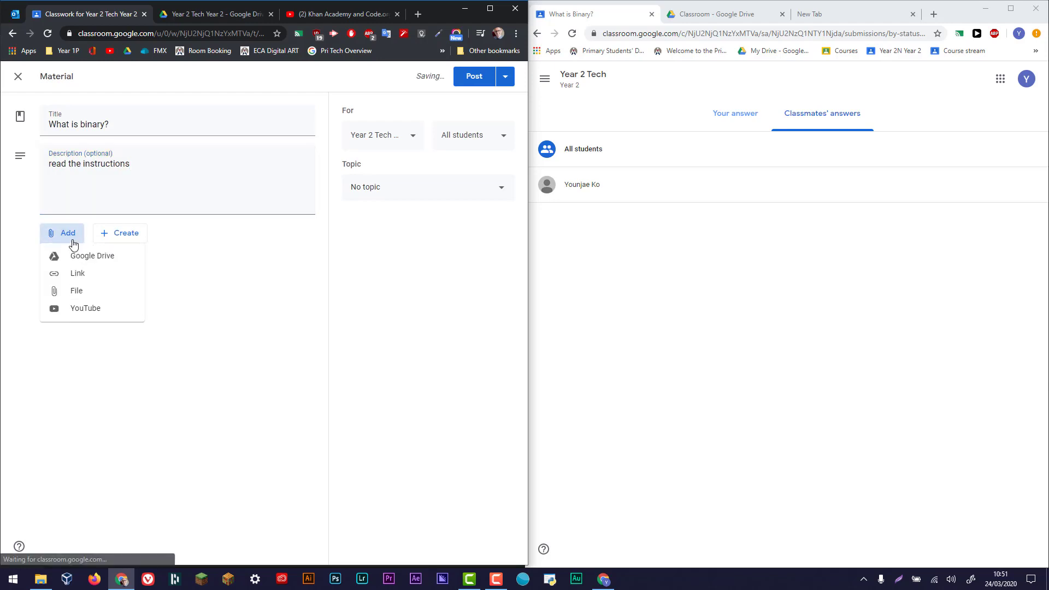
pyautogui.click(97, 310)
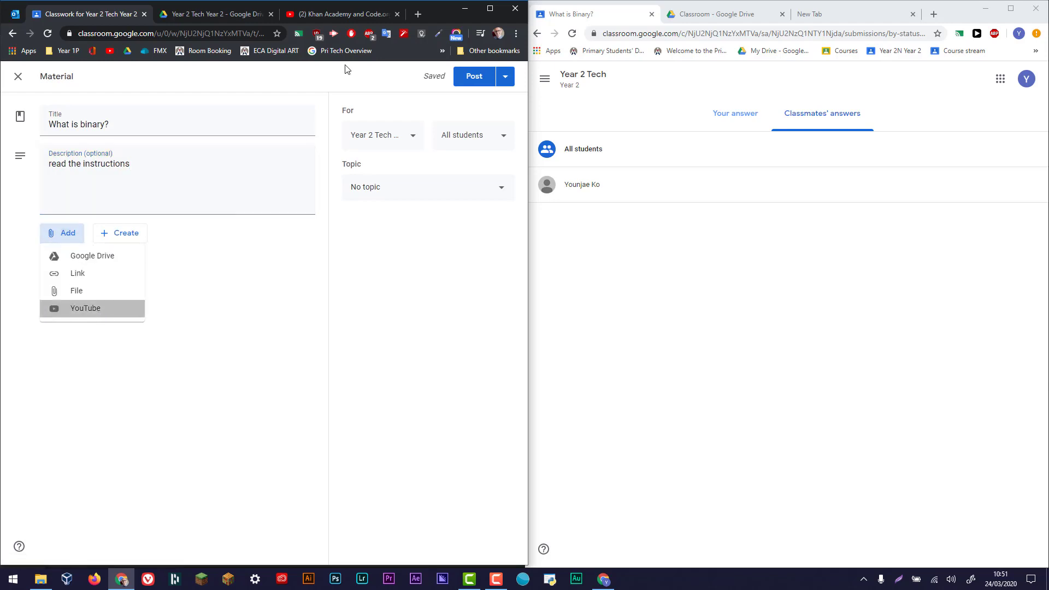
pyautogui.click(332, 16)
pyautogui.click(196, 28)
pyautogui.hotkey('ctrl', 'c')
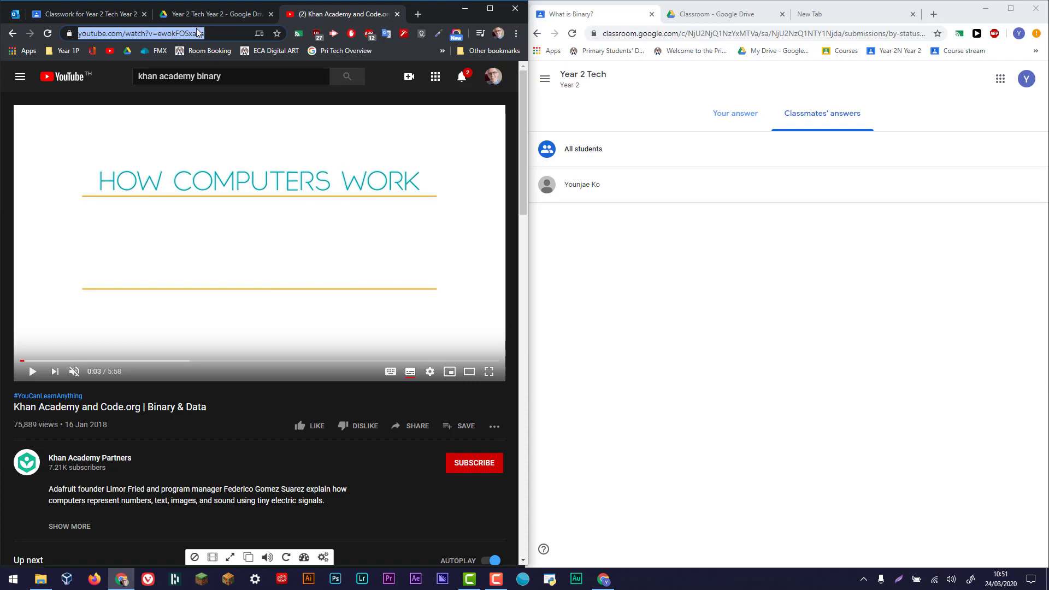
pyautogui.moveTo(93, 21); pyautogui.dragTo(195, 365)
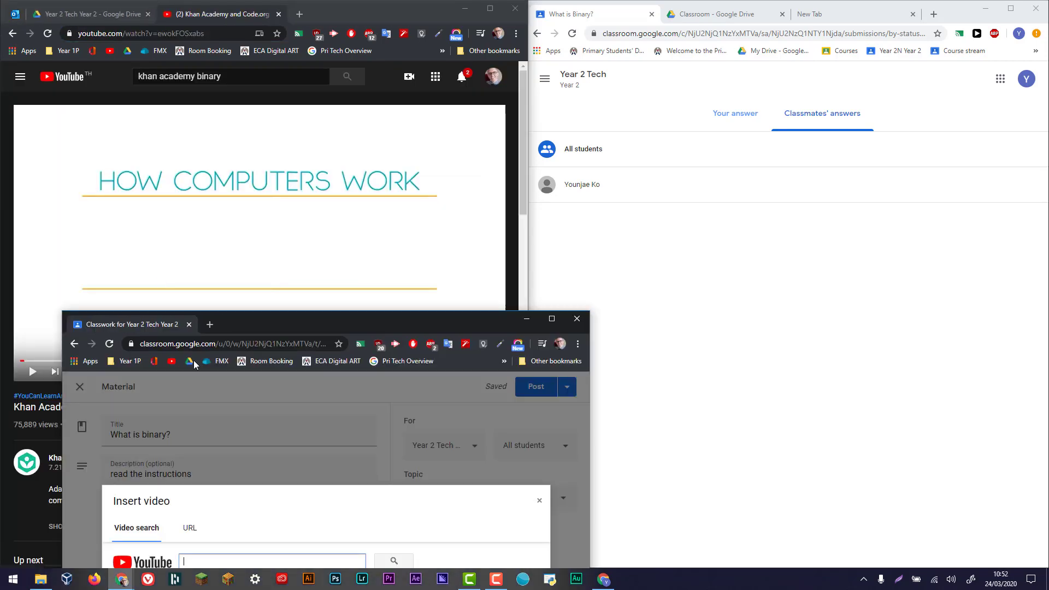
pyautogui.moveTo(171, 328); pyautogui.dragTo(91, 14)
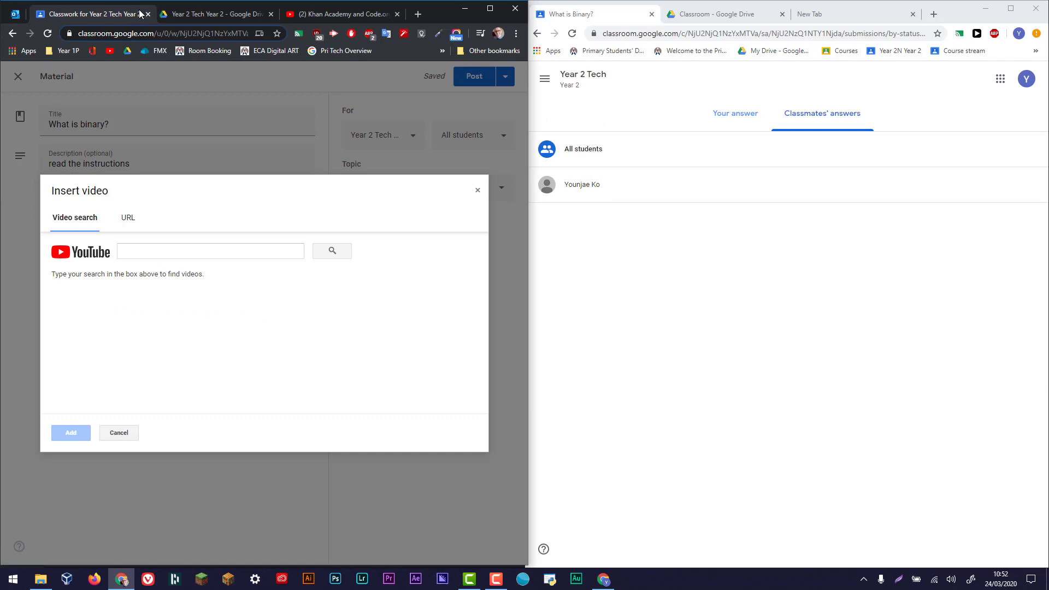
pyautogui.click(128, 217)
pyautogui.hotkey('ctrl', 'v')
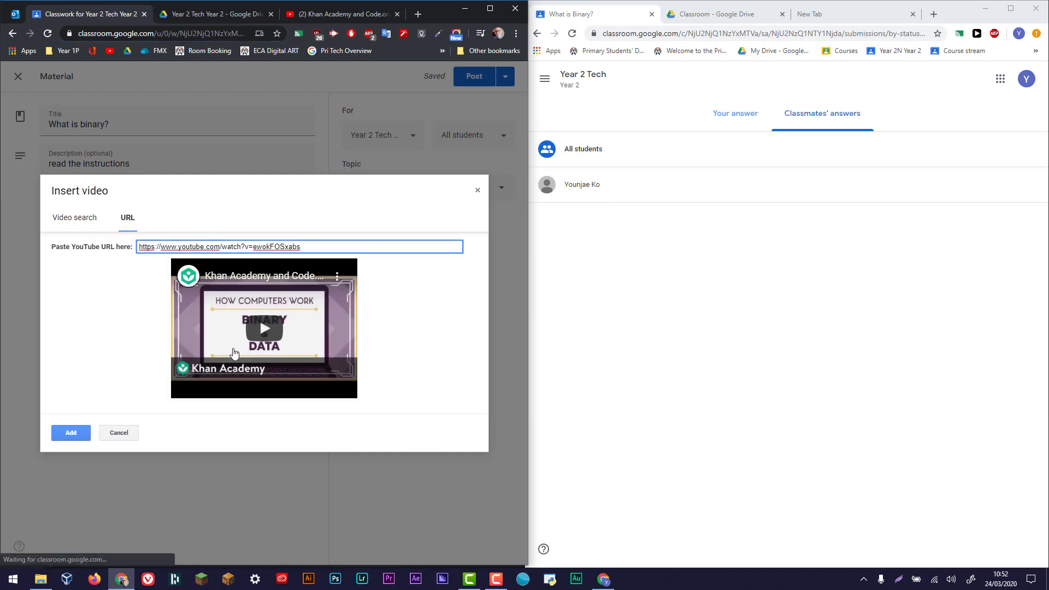
pyautogui.click(79, 439)
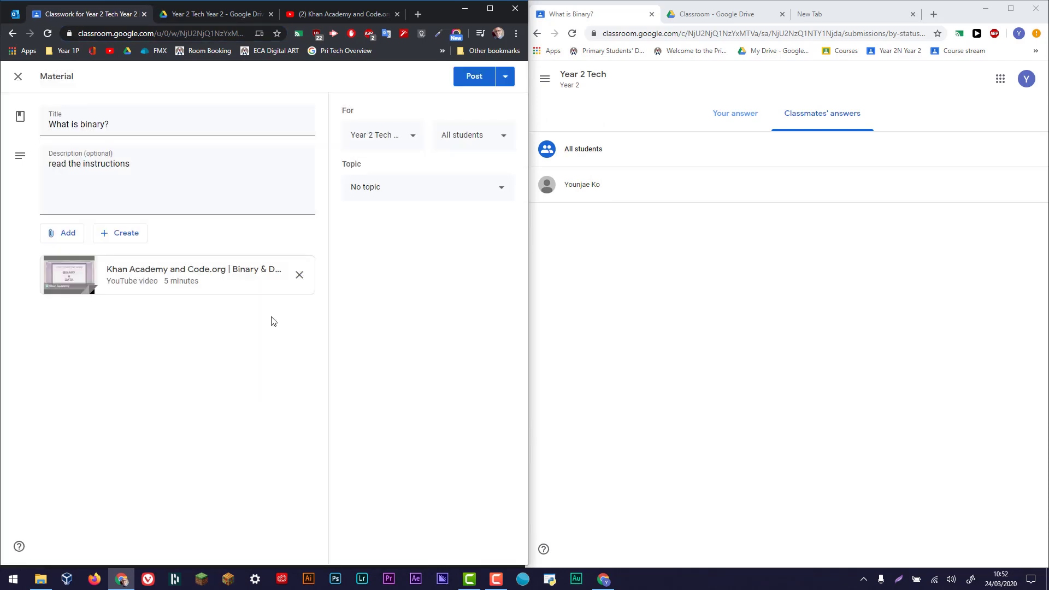
# Step: Check the material's class and student recipients, then post it to all students of Year 2 Tech
pyautogui.click(407, 145)
pyautogui.click(500, 140)
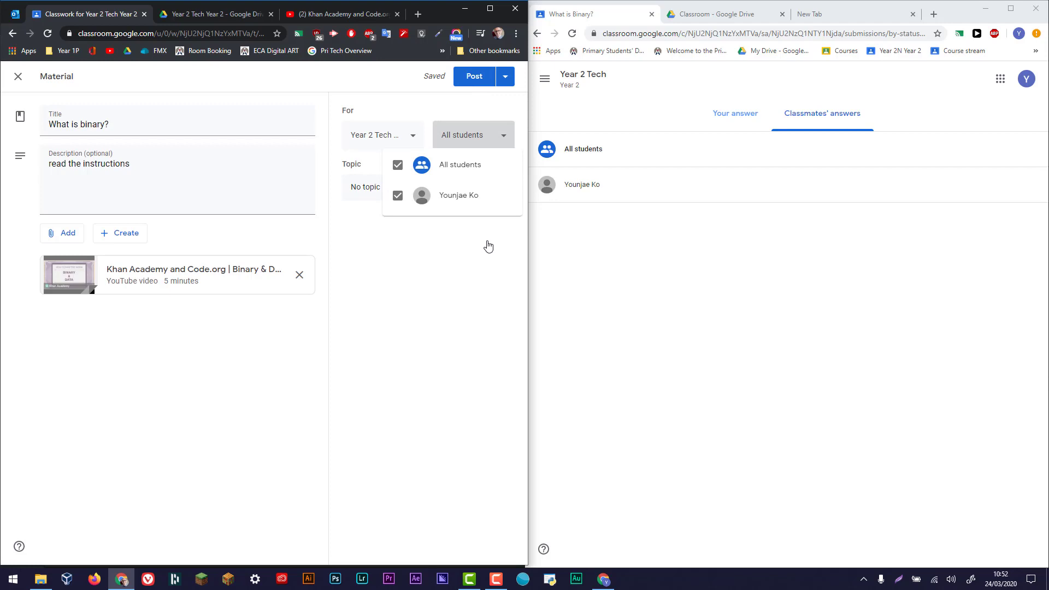
pyautogui.click(465, 304)
pyautogui.click(478, 78)
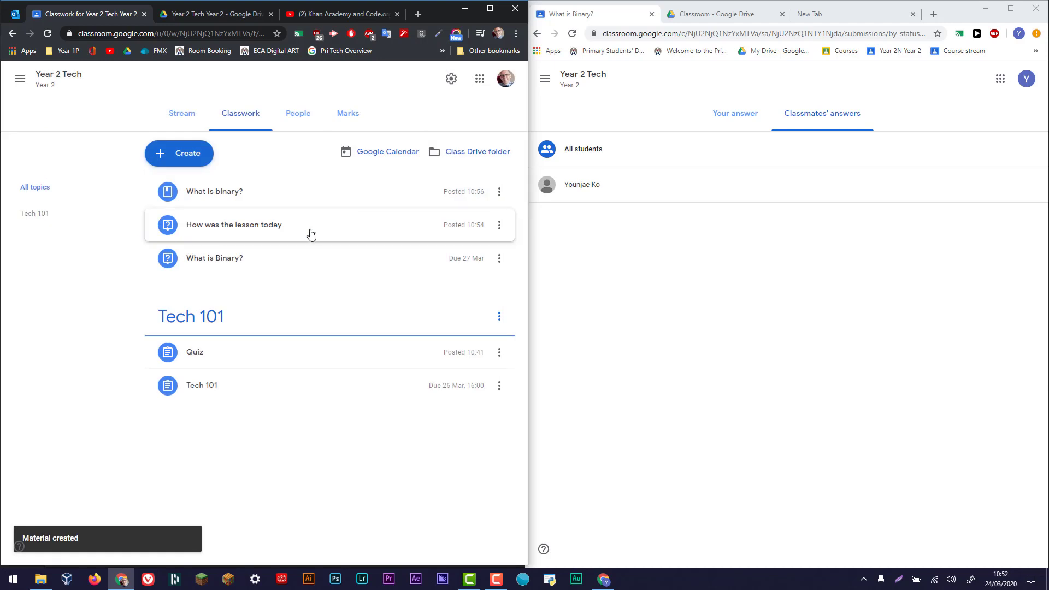
# Step: Reuse the Tech 101 post from the Year 2 Tech class, creating new copies of all attachments
pyautogui.click(181, 157)
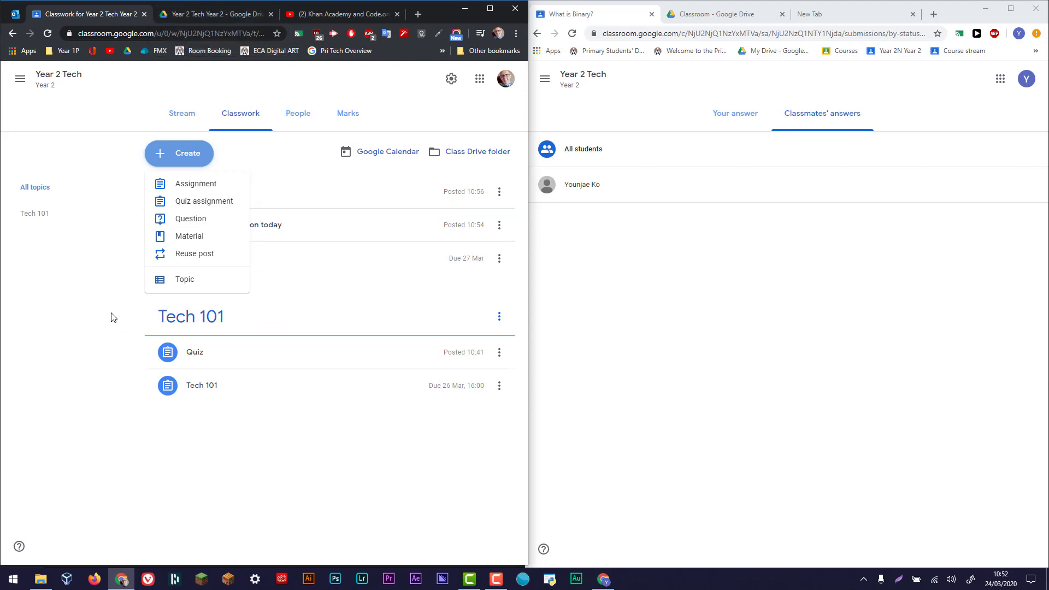
pyautogui.click(208, 266)
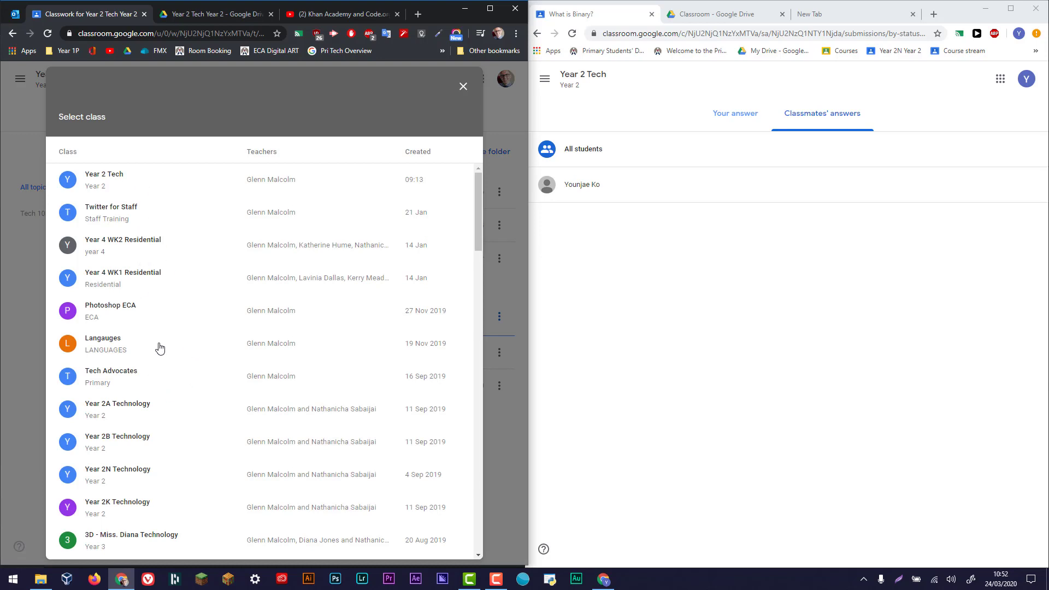
pyautogui.scroll(-4, 158, 348)
pyautogui.scroll(4, 159, 349)
pyautogui.click(98, 180)
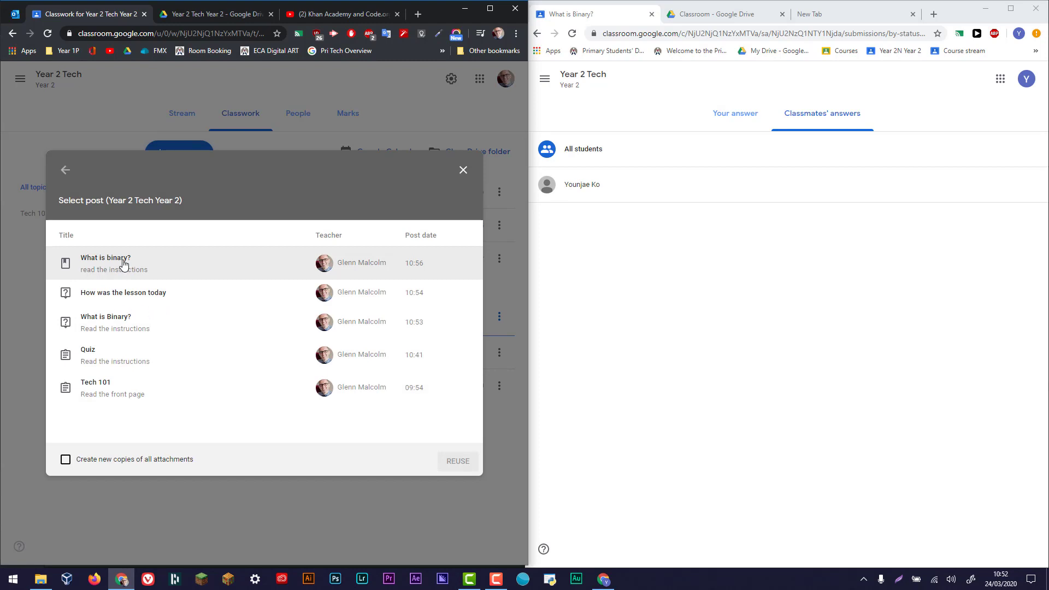
pyautogui.click(119, 392)
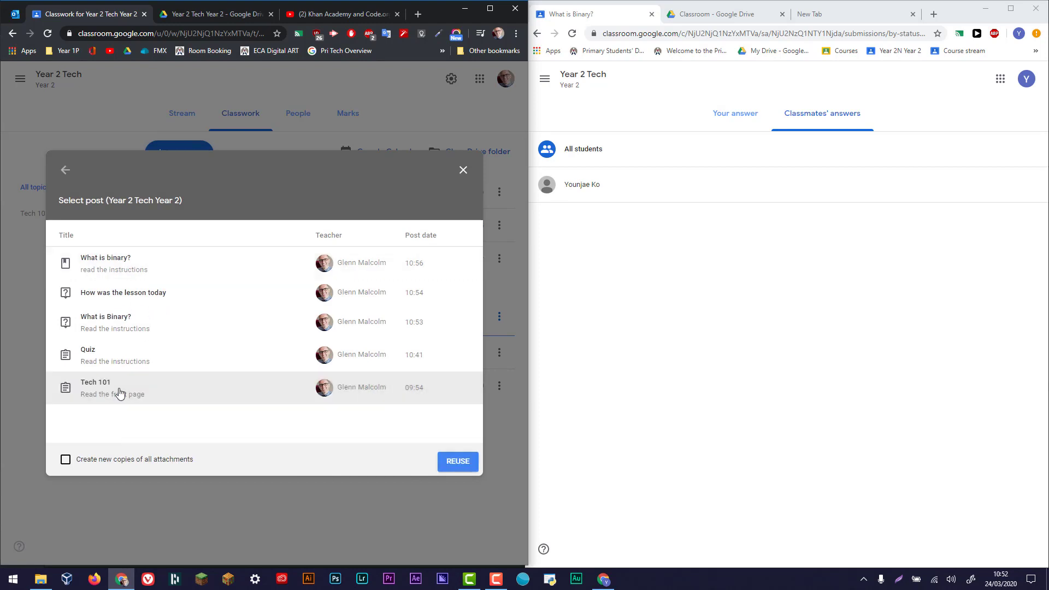
pyautogui.click(166, 463)
pyautogui.click(113, 465)
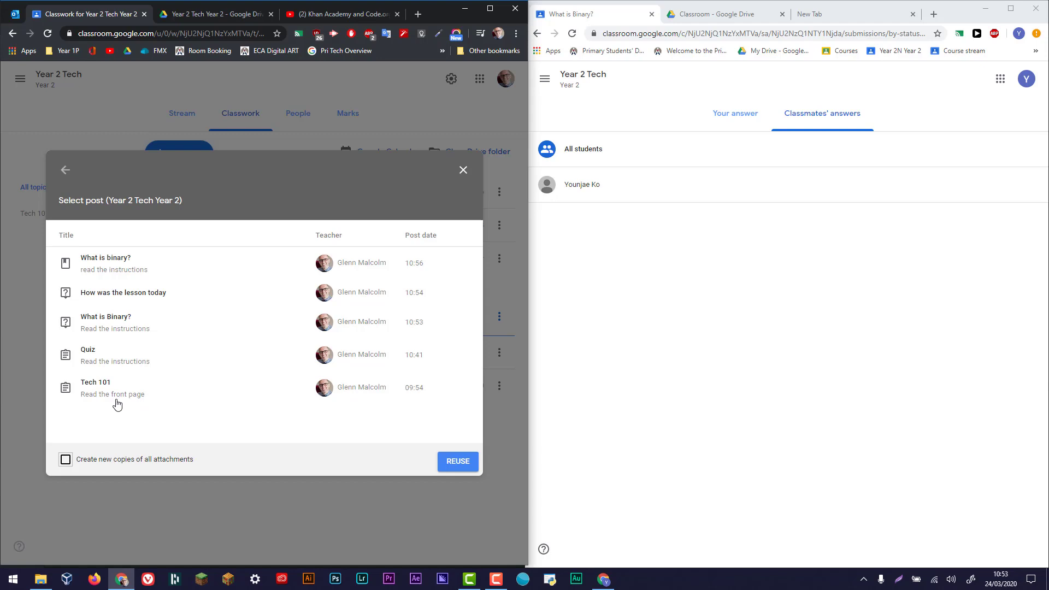
pyautogui.click(122, 466)
pyautogui.click(458, 463)
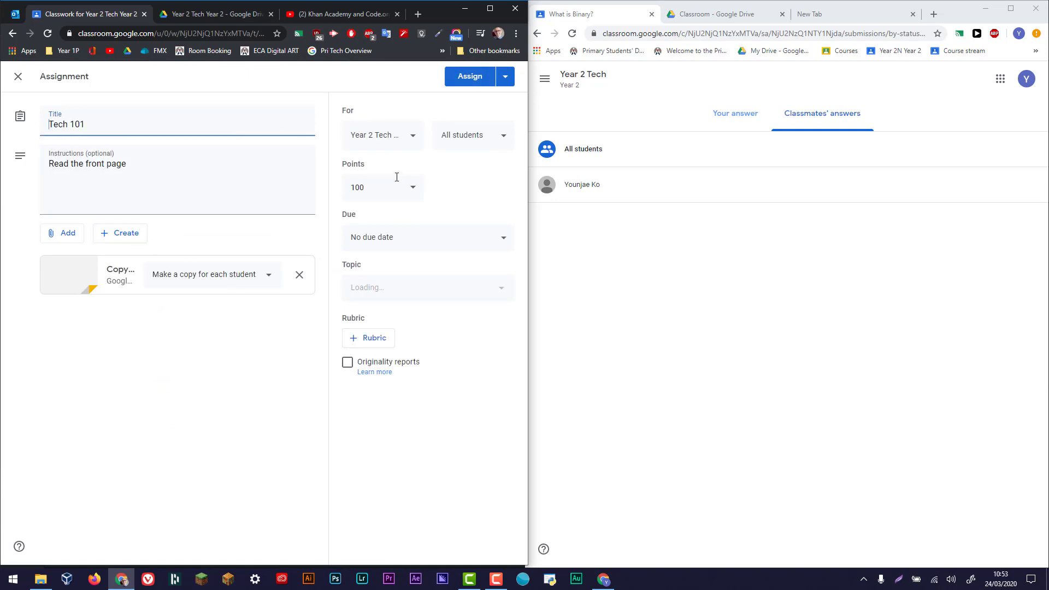
# Step: Add the Year 2A, Year 2B and Year 2N technology classes as recipients of the Tech 101 assignment
pyautogui.click(410, 134)
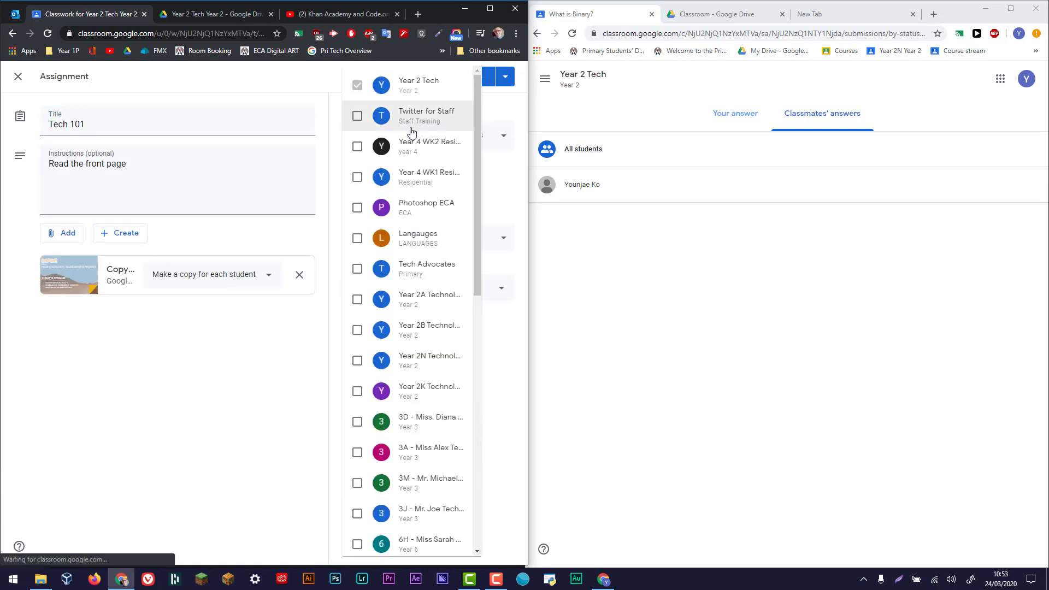
pyautogui.click(357, 300)
pyautogui.click(357, 331)
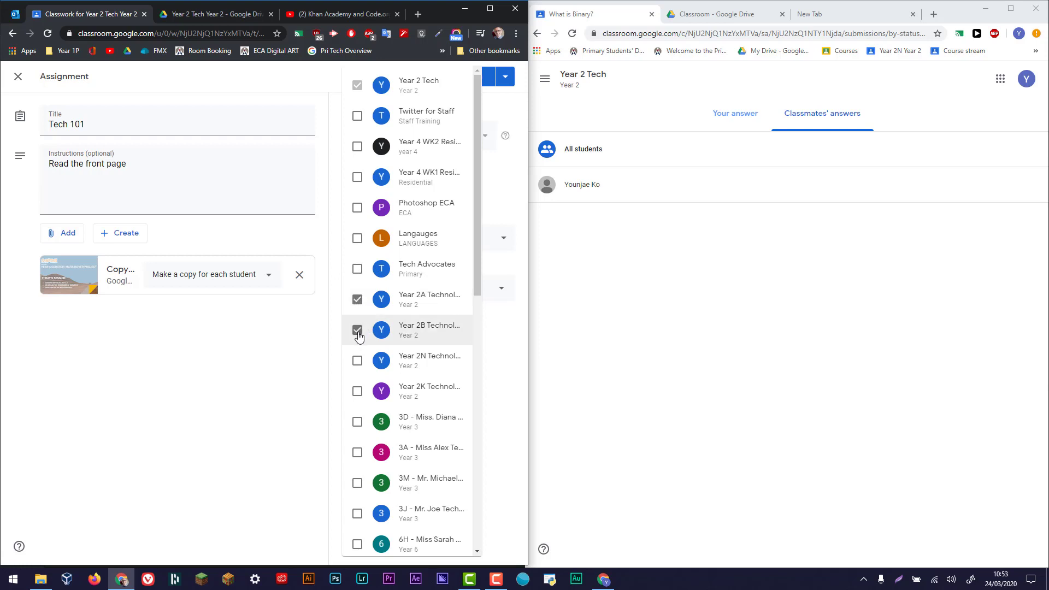
pyautogui.click(357, 362)
pyautogui.click(286, 384)
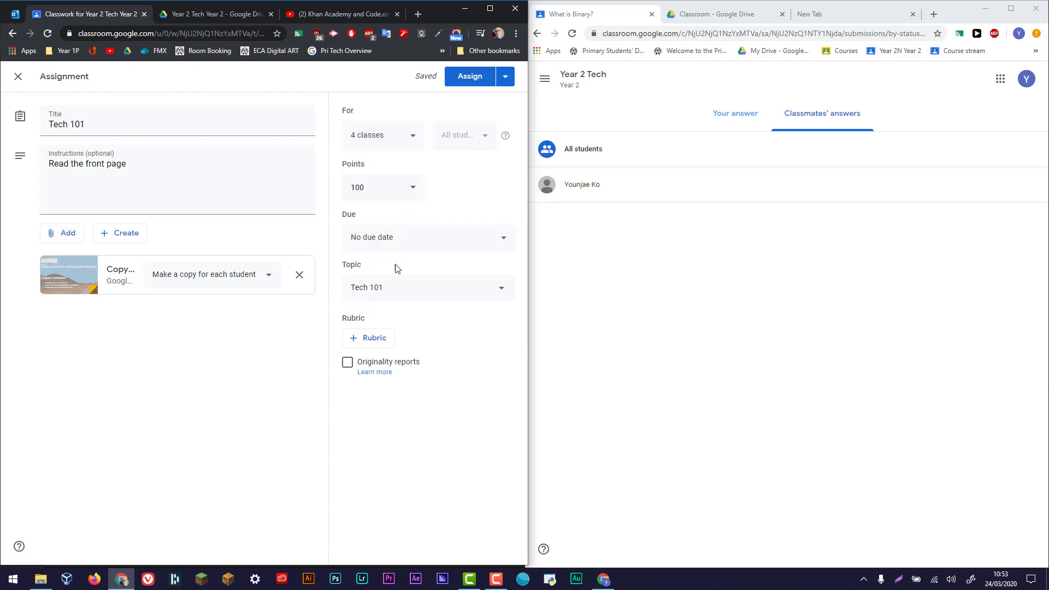
# Step: Try to save a new rubric for the Tech 101 assignment with its criterion left blank, and discard it
pyautogui.click(374, 339)
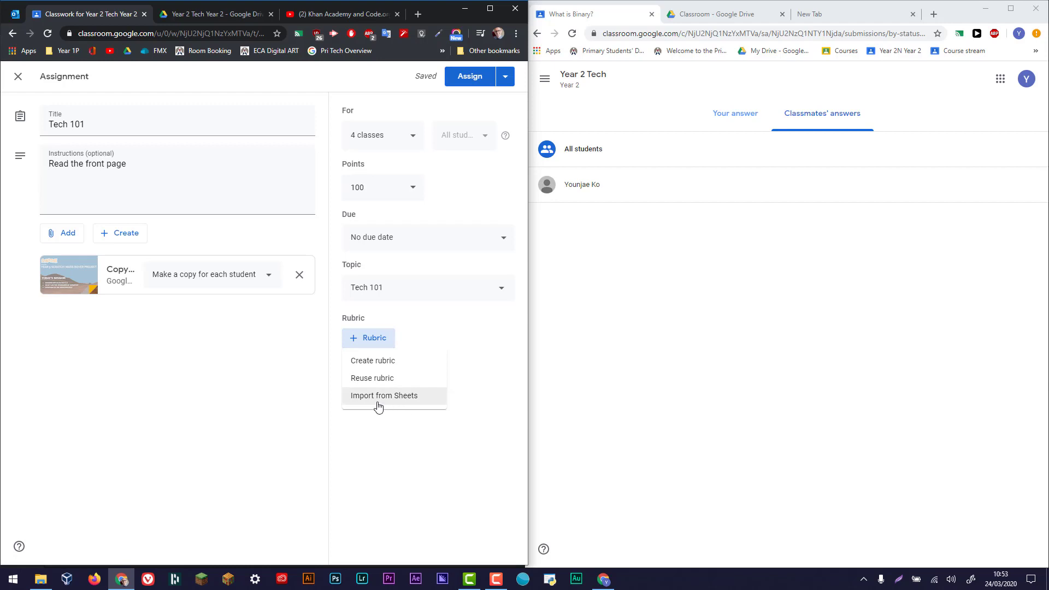
pyautogui.click(381, 362)
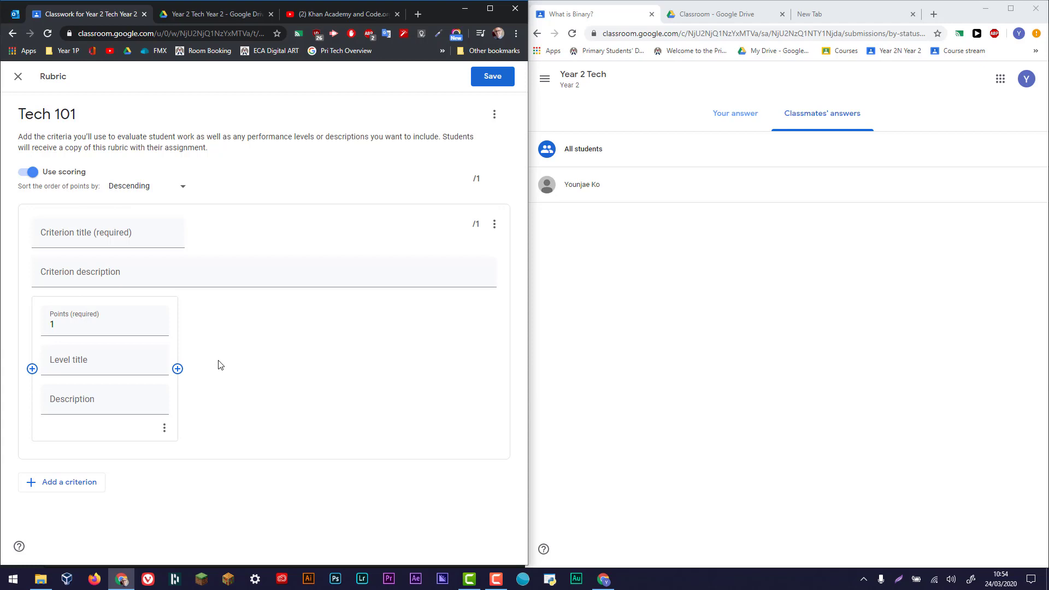
pyautogui.click(494, 77)
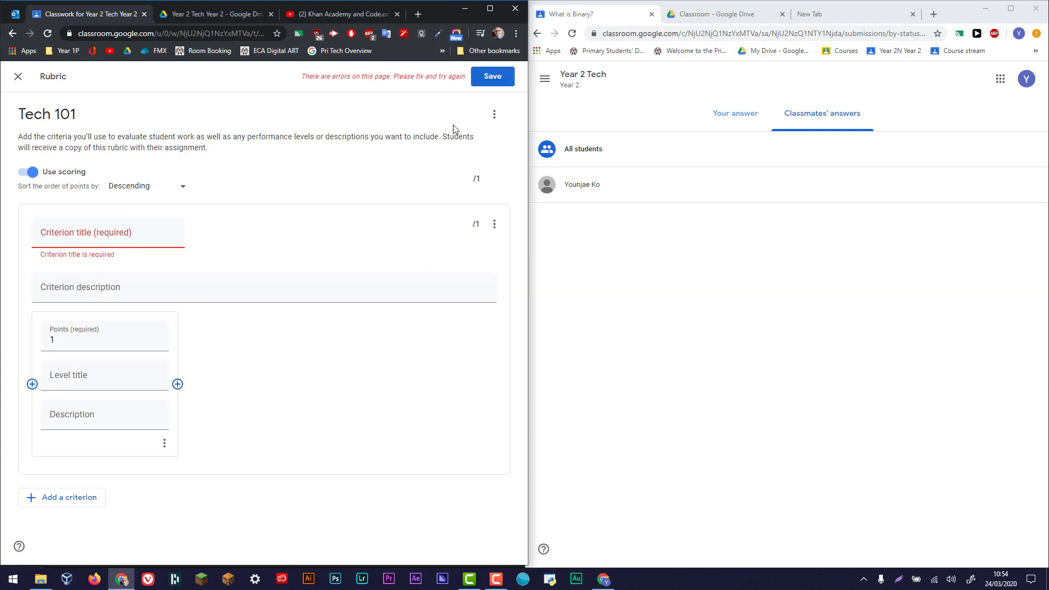
pyautogui.click(18, 77)
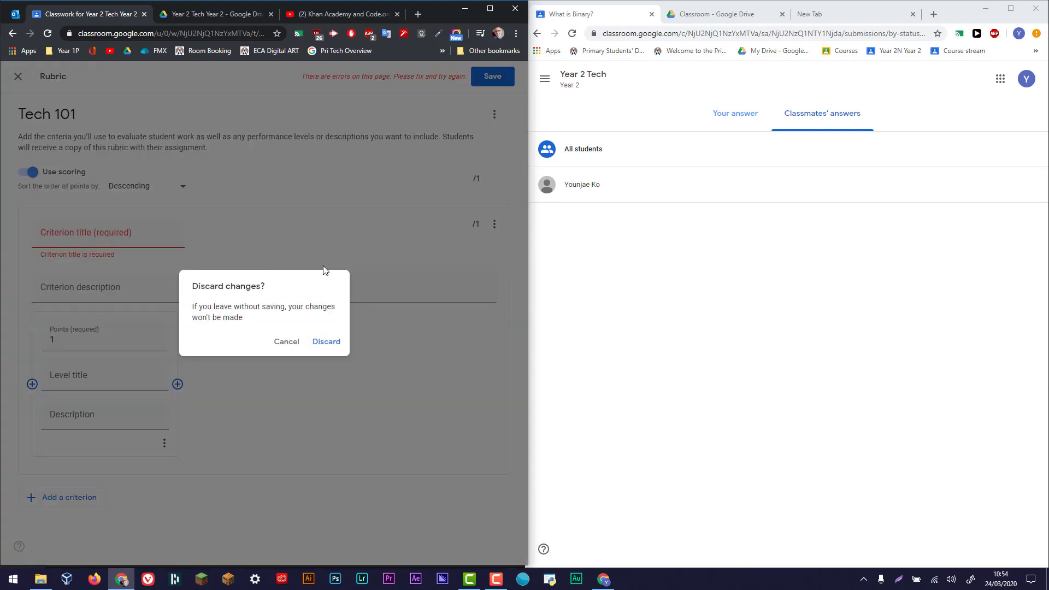
pyautogui.click(332, 341)
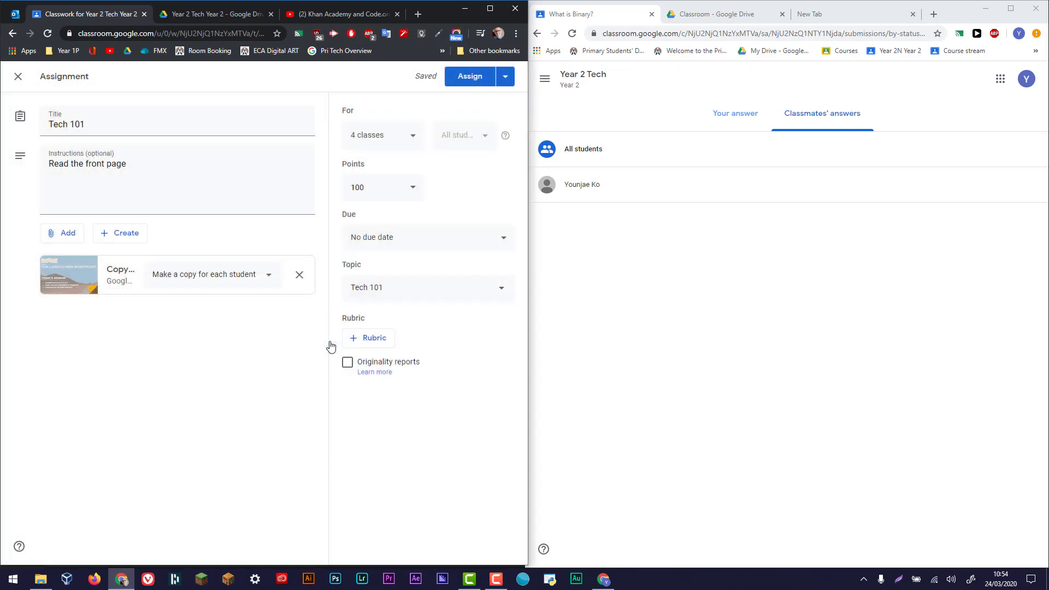
# Step: Remove the Year 2A, Year 2B and Year 2N classes from the recipients and assign Tech 101 to all students of Year 2 Tech
pyautogui.click(419, 142)
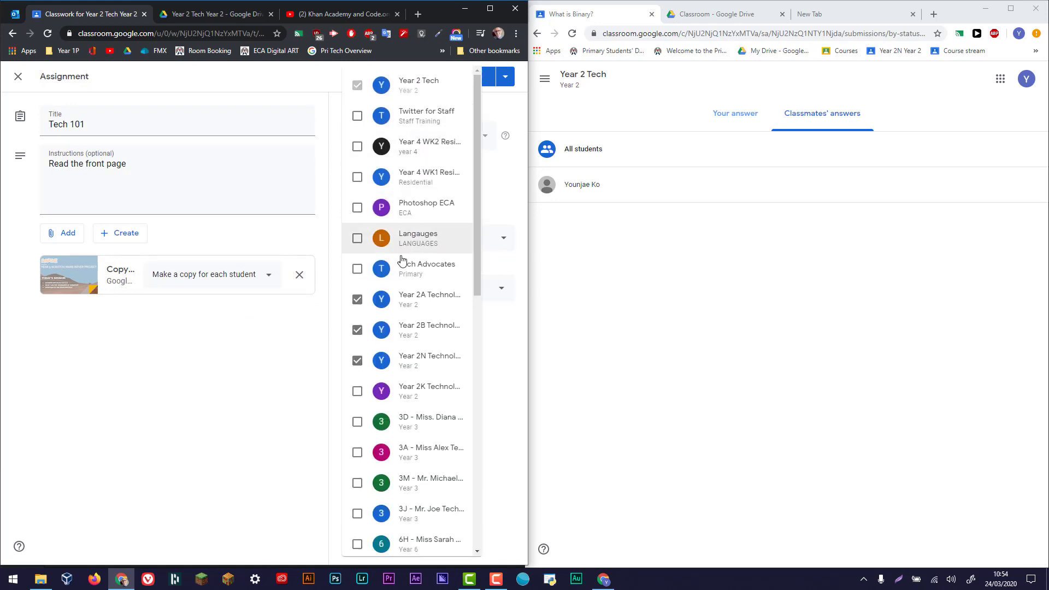
pyautogui.click(359, 302)
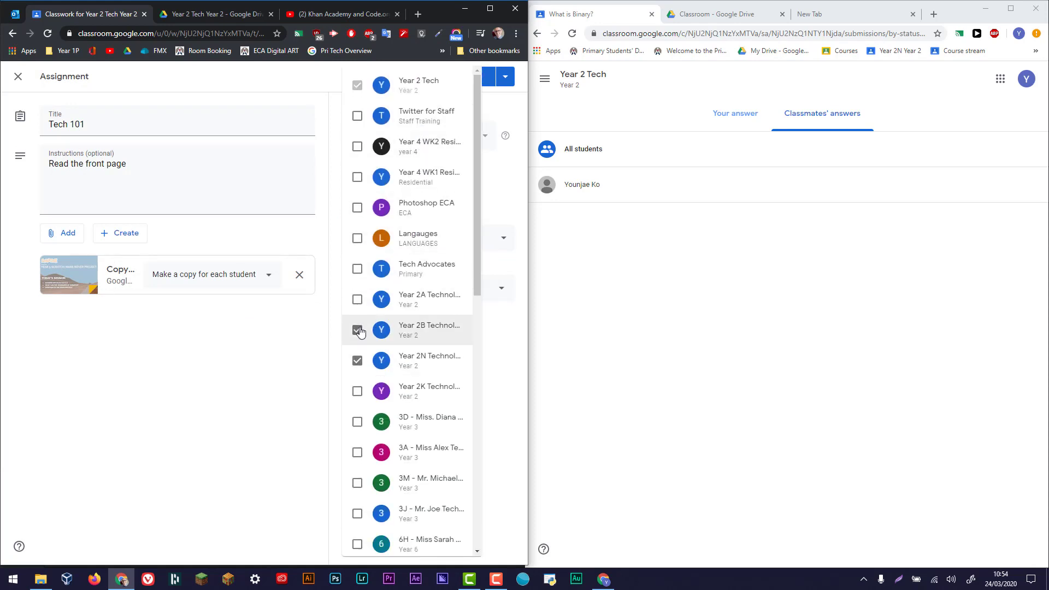
pyautogui.click(358, 332)
pyautogui.click(358, 362)
pyautogui.click(302, 386)
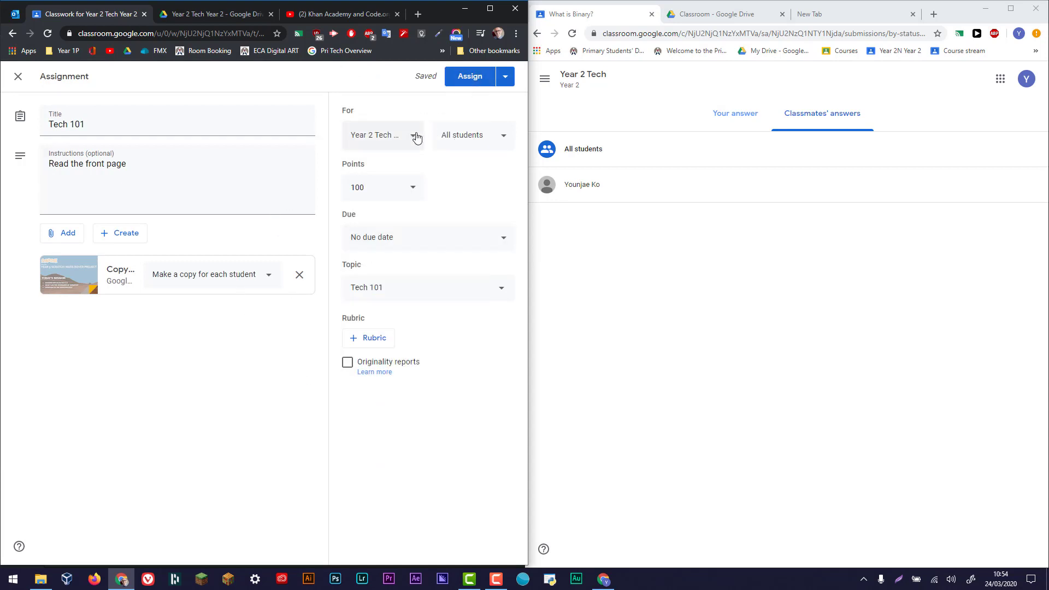
pyautogui.click(476, 88)
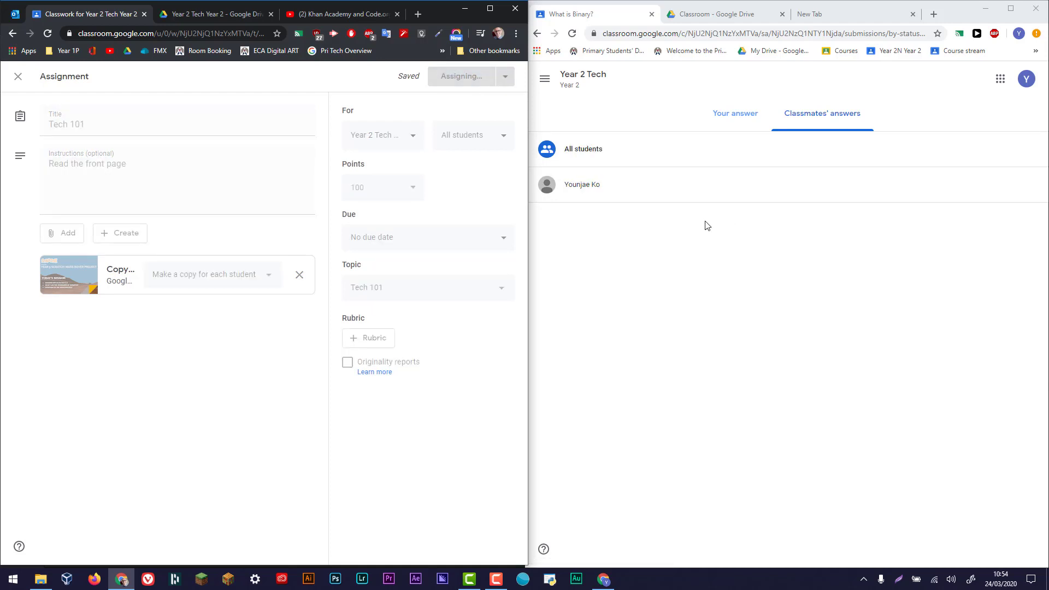
# Step: In the student's window, check the Year 2 Tech classwork for the reused Tech 101 assignment
pyautogui.click(581, 83)
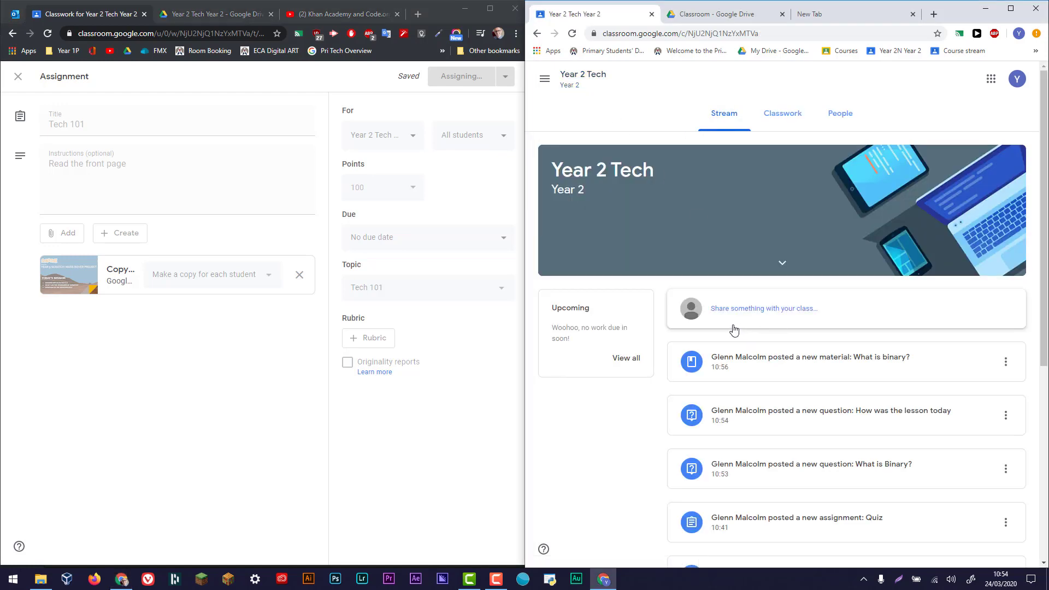
pyautogui.click(787, 121)
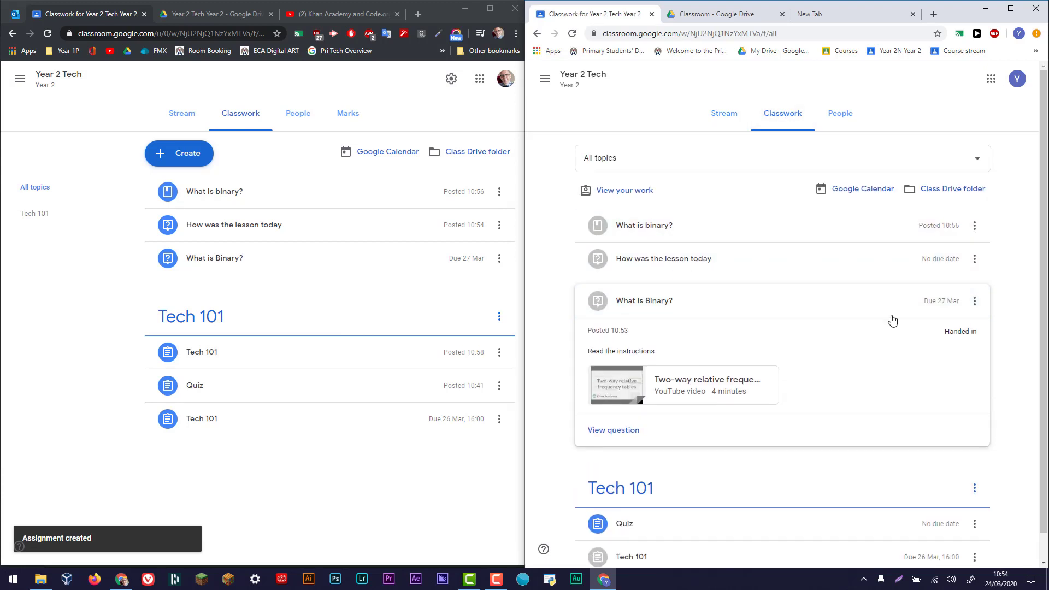
pyautogui.scroll(-1, 667, 286)
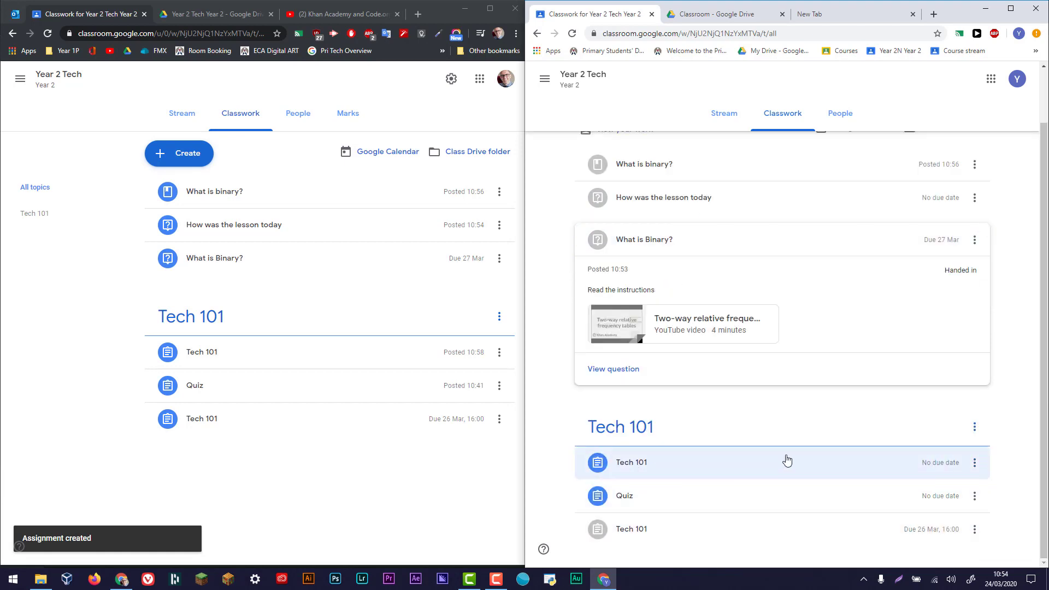
# Step: In the teacher's window, check the class stream and add a topic named "Tech 102" to the classwork
pyautogui.click(177, 114)
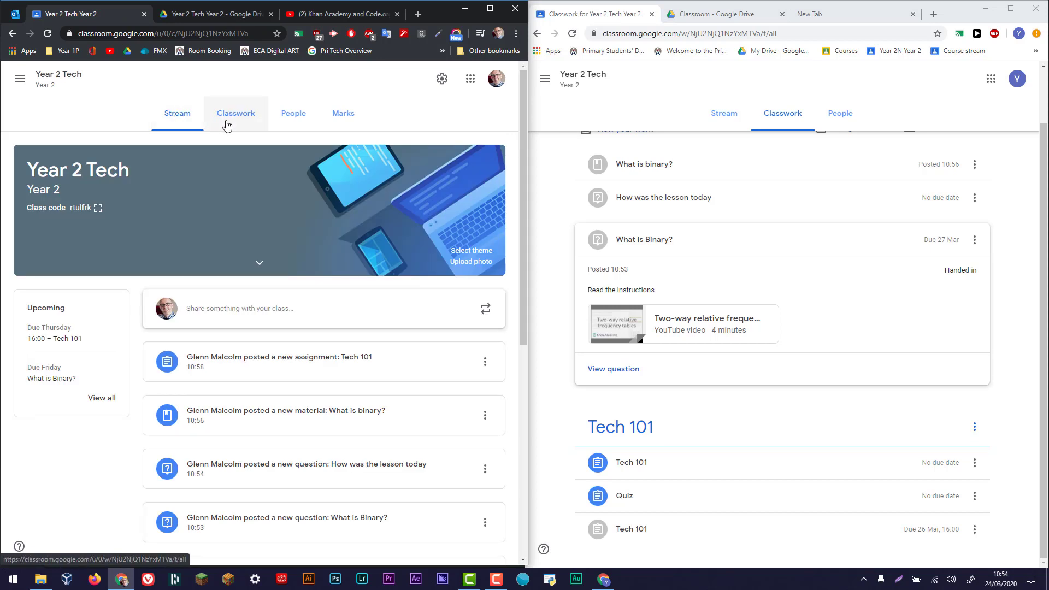
pyautogui.click(227, 126)
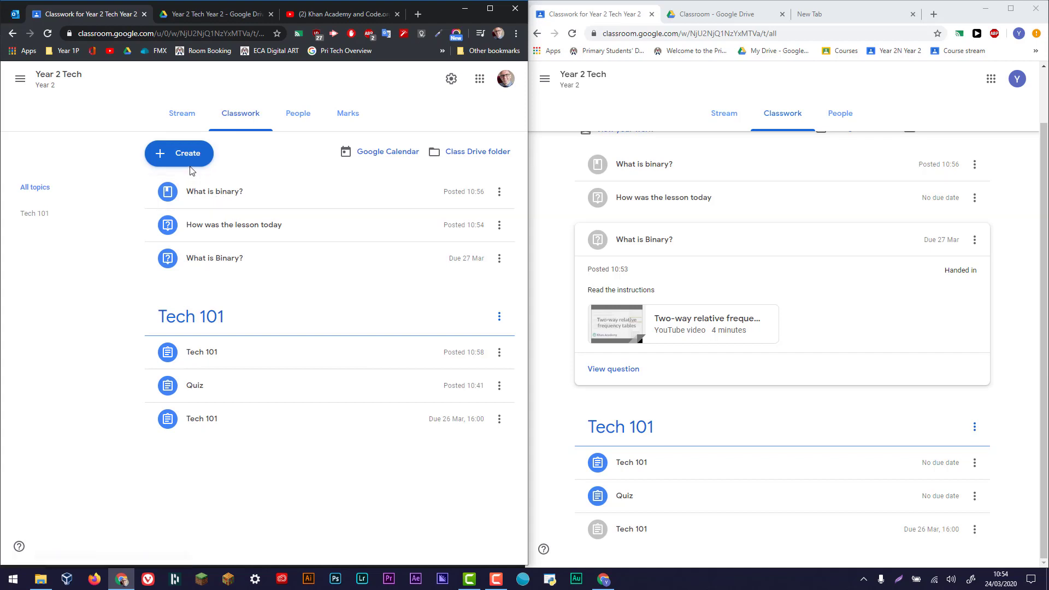
pyautogui.click(181, 154)
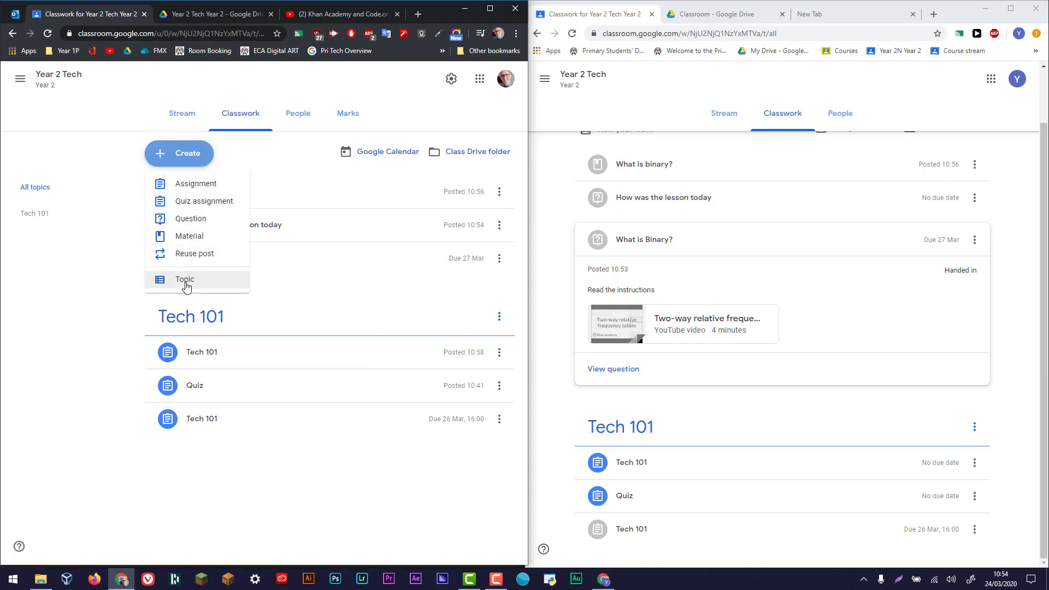
pyautogui.click(185, 280)
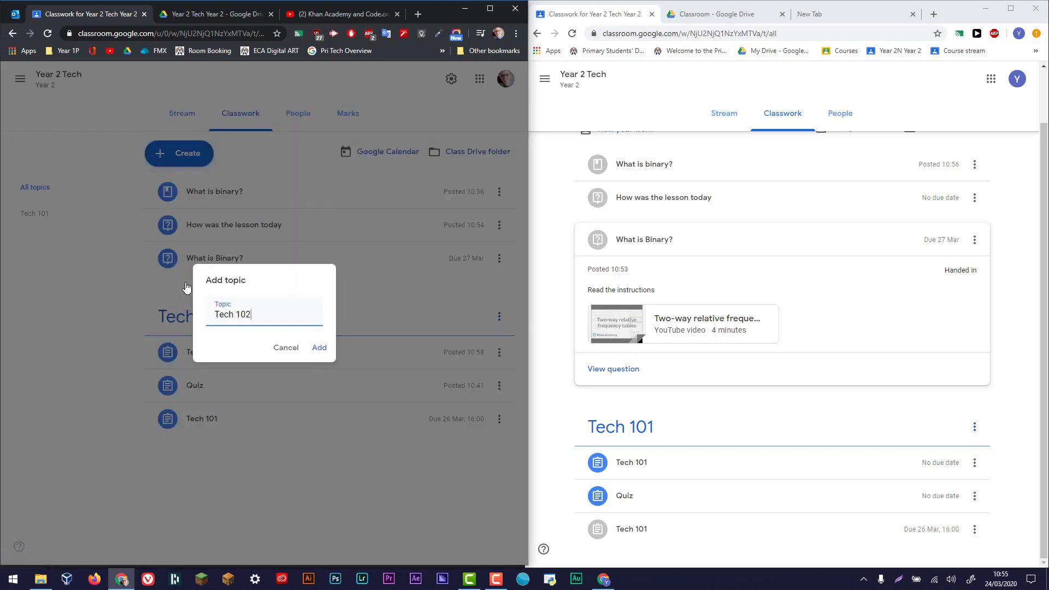
pyautogui.click(320, 348)
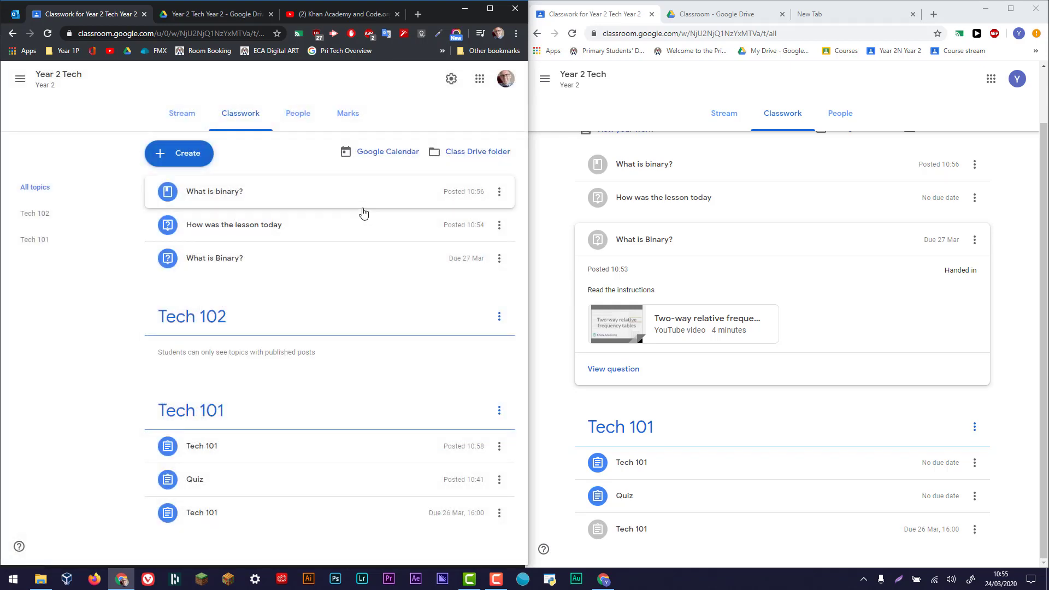
pyautogui.click(495, 579)
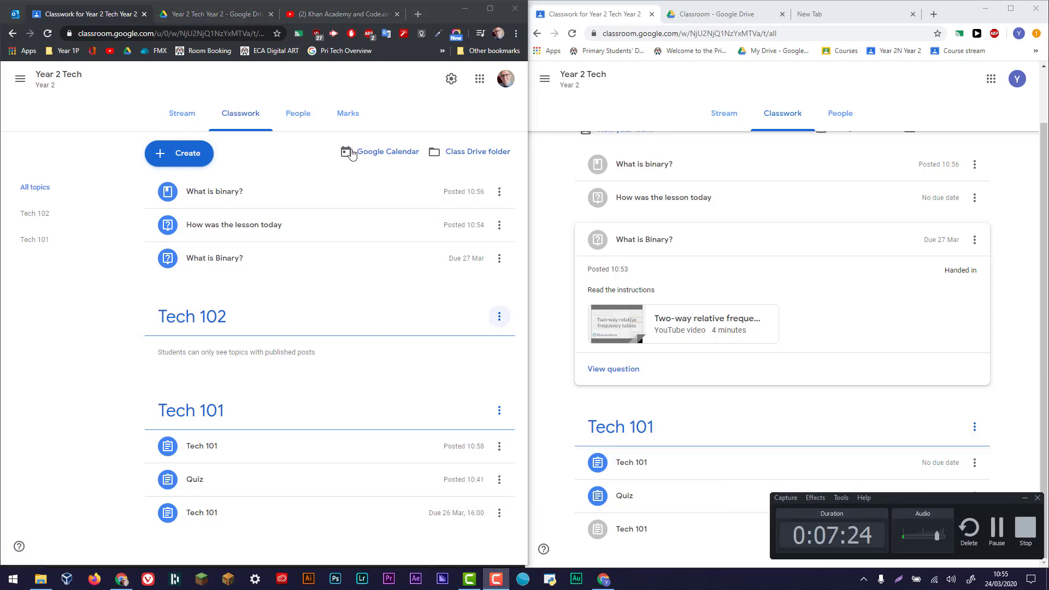